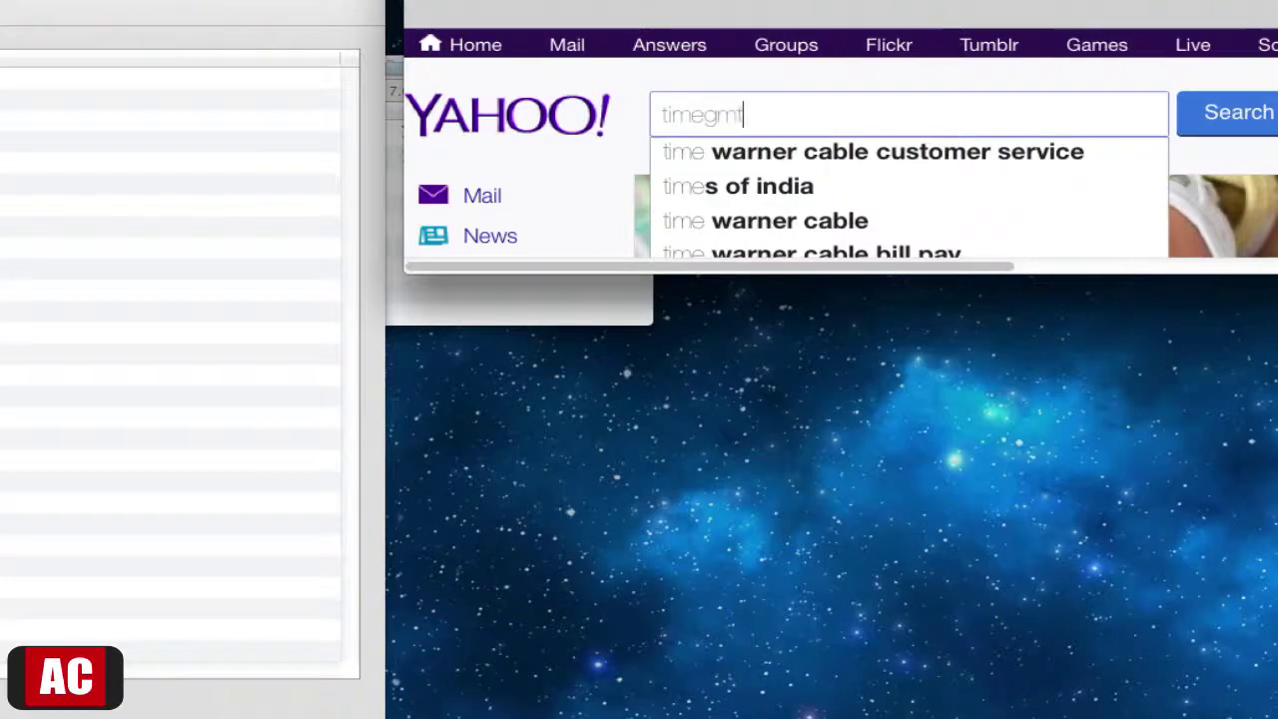
Search Yahoo for "timegmt"
text(t)
key(Return)
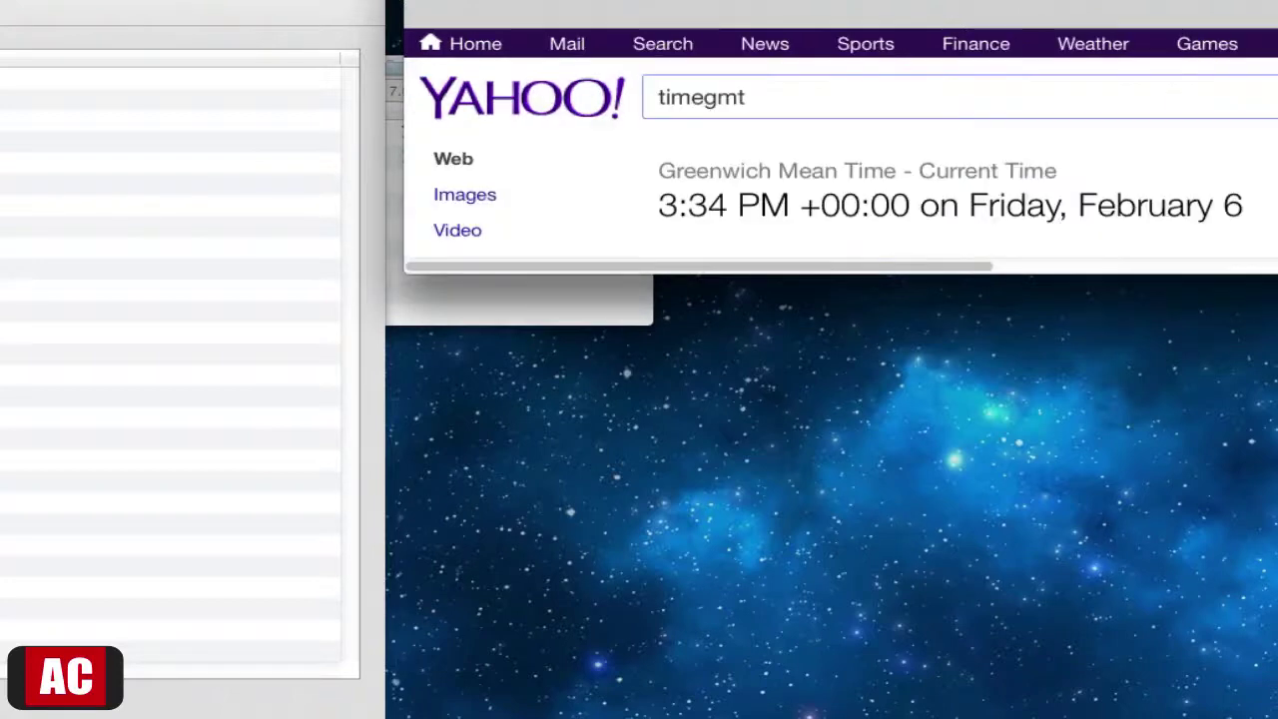
Switch to VideoSpec, check its version information, then review and save its analysis parameter preferences
click(460, 305)
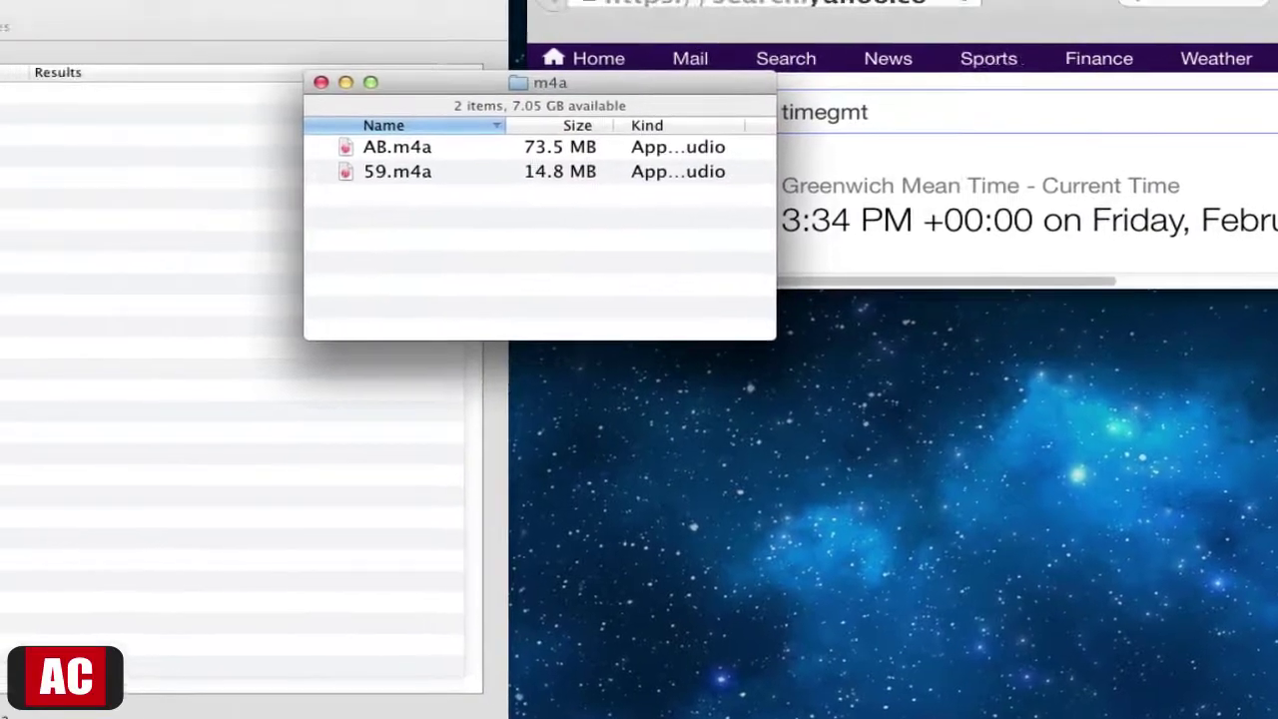
click(200, 399)
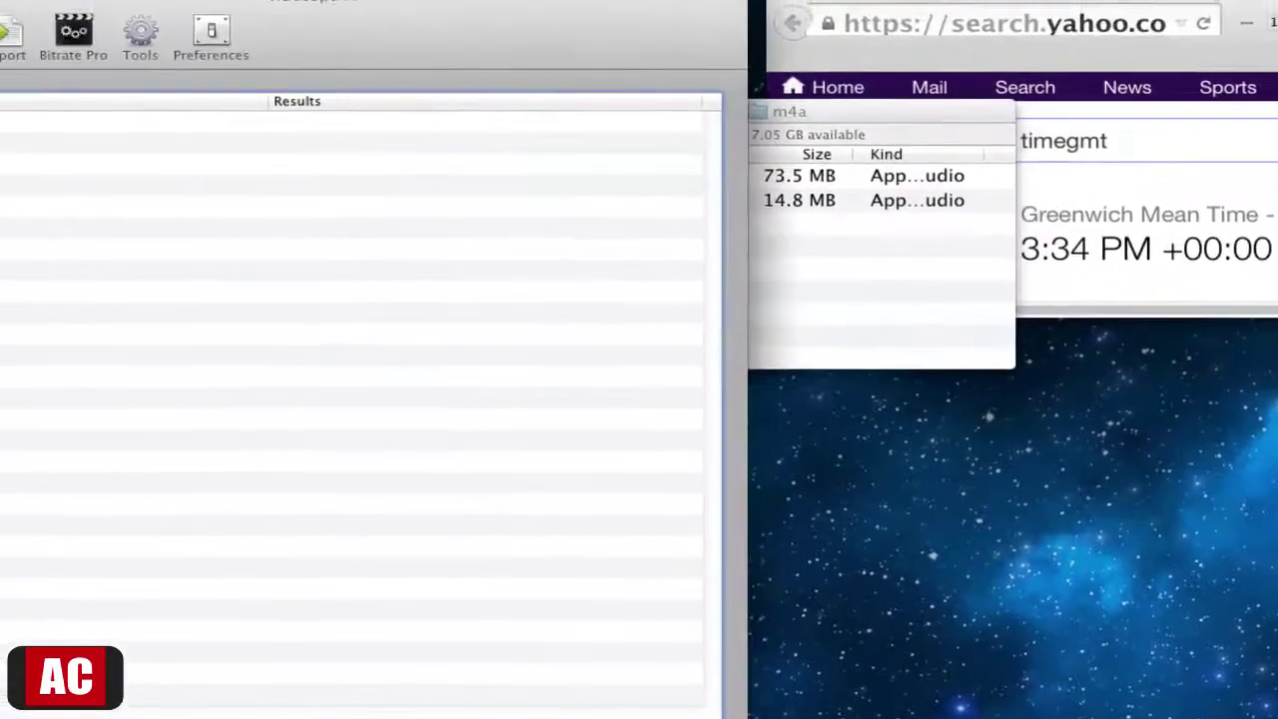
click(110, 2)
click(110, 2)
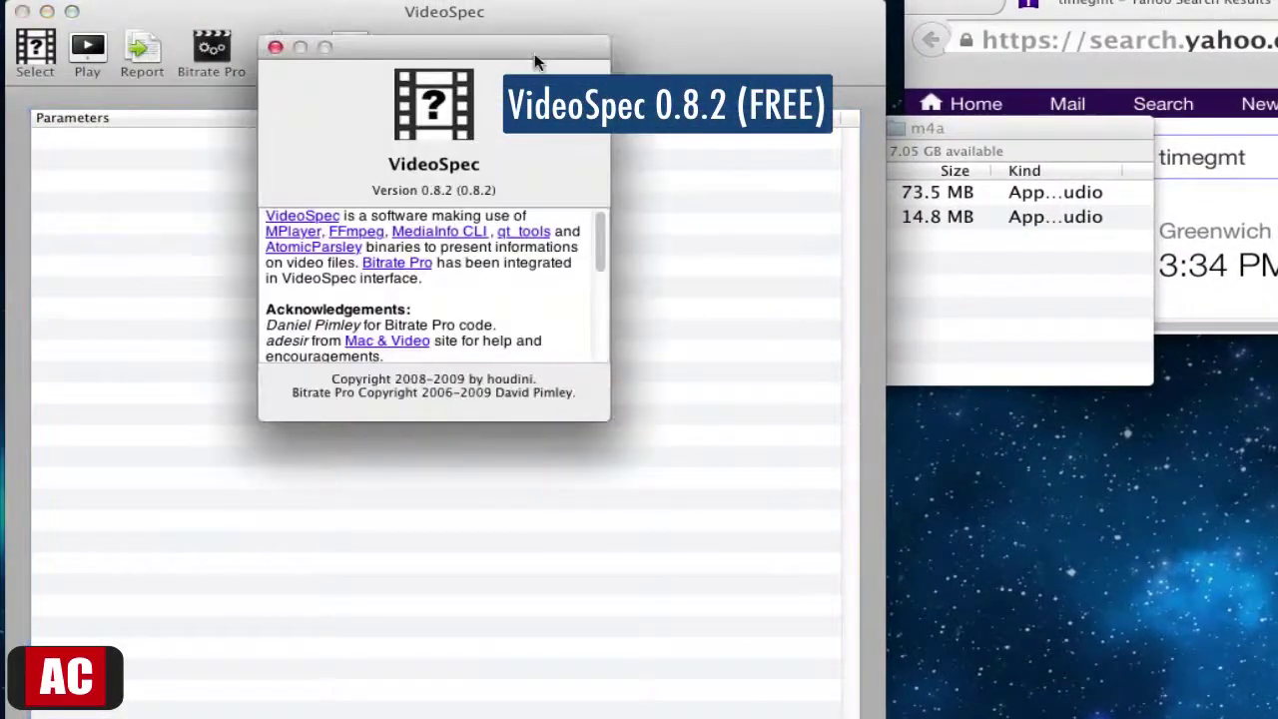
click(276, 47)
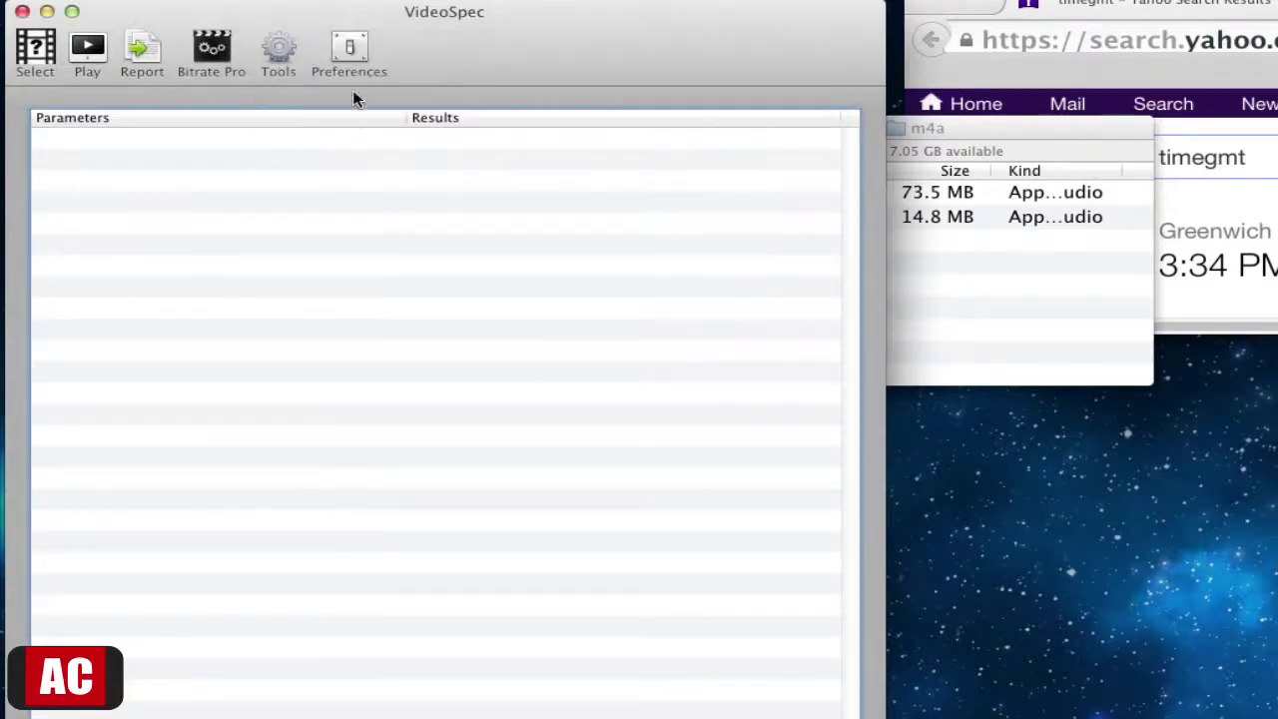
click(358, 50)
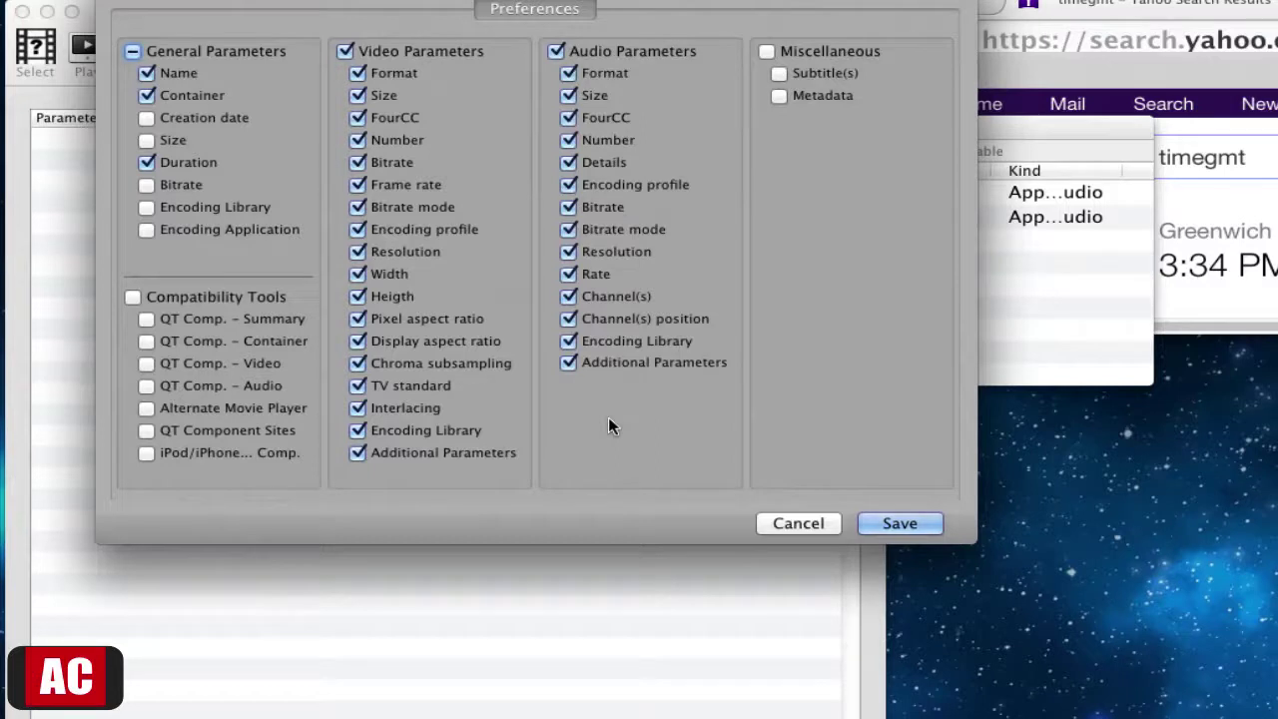
click(911, 522)
Analyze AB.m4a and 59.m4a together in VideoSpec, compare their video track format, and close the analysis
key(super+a)
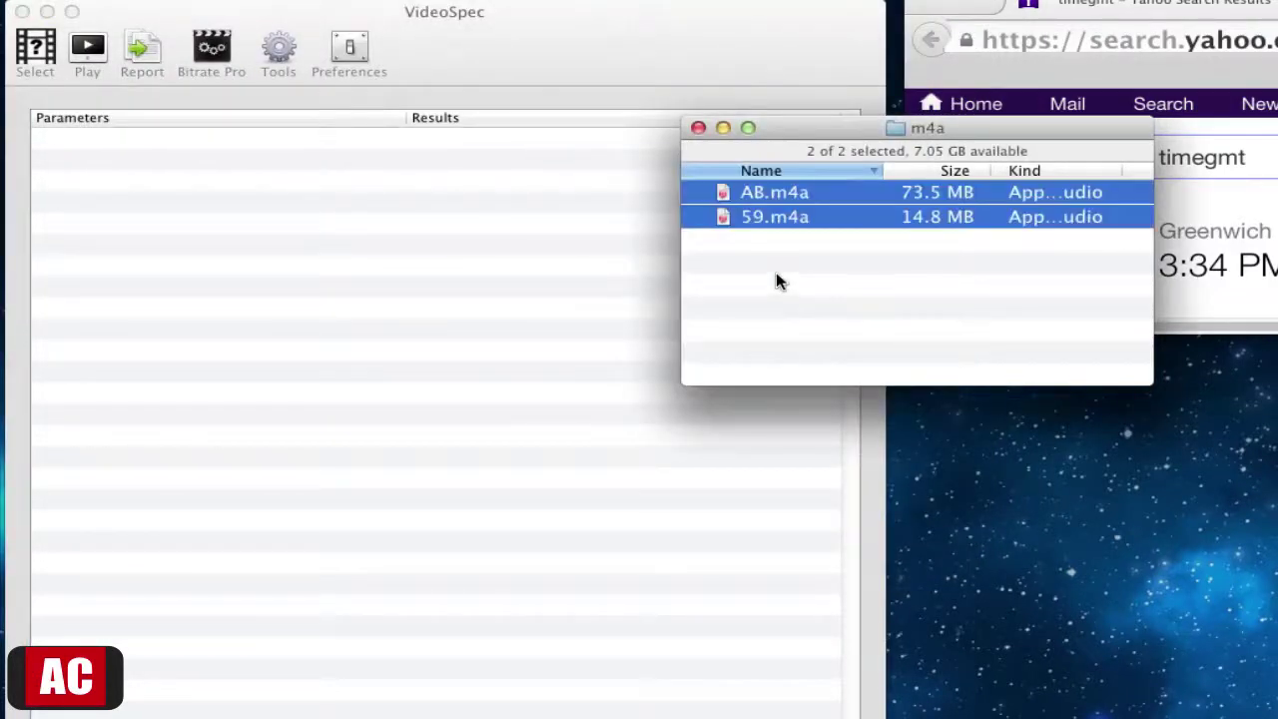
drag(788, 214, 490, 256)
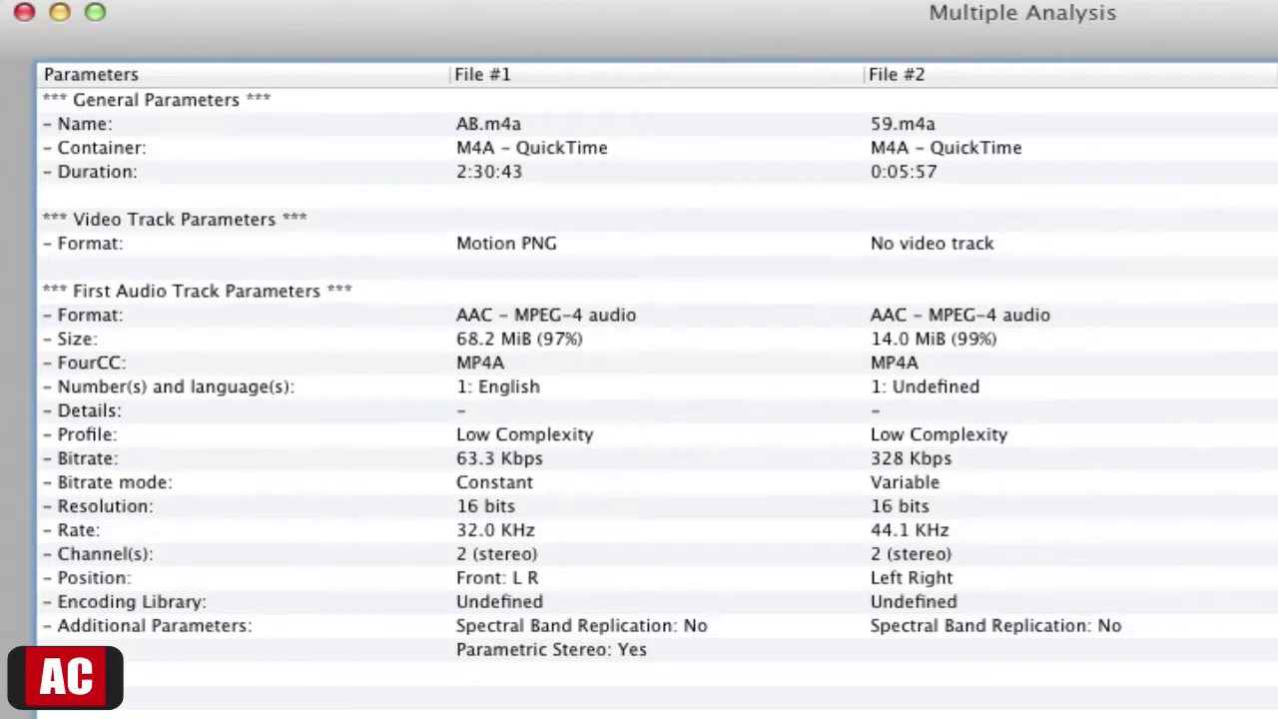
click(243, 244)
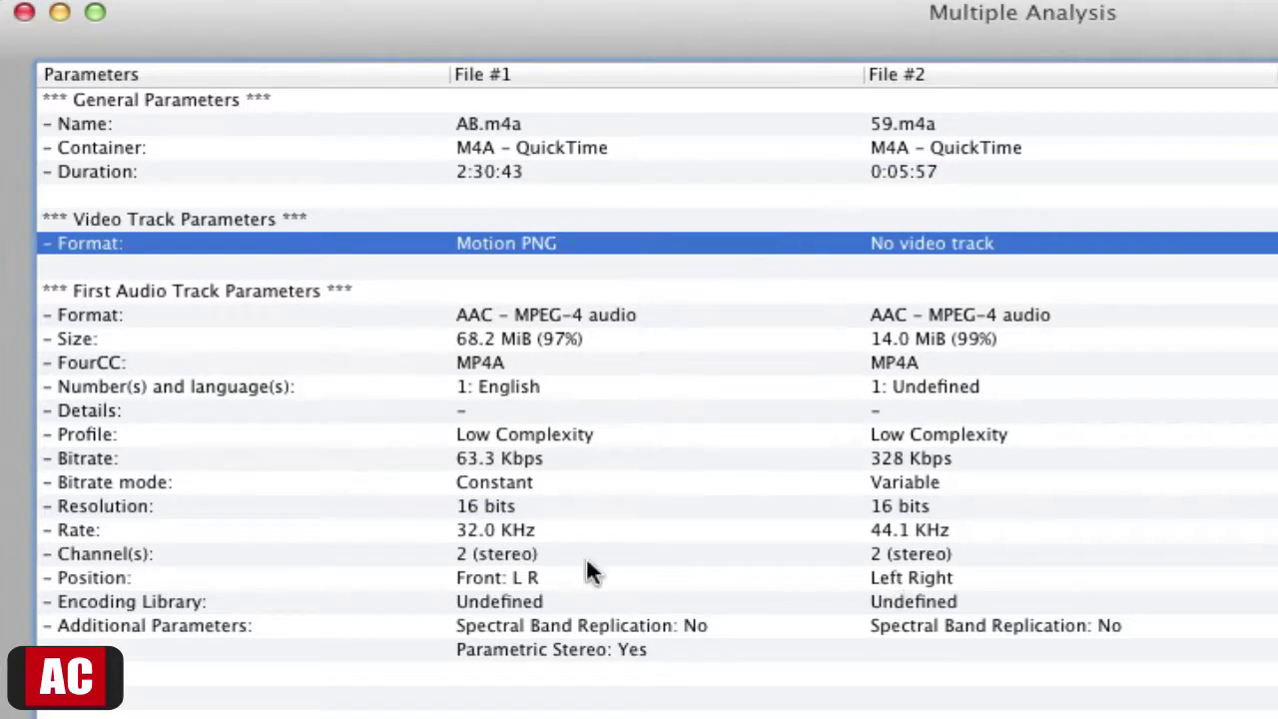
click(24, 12)
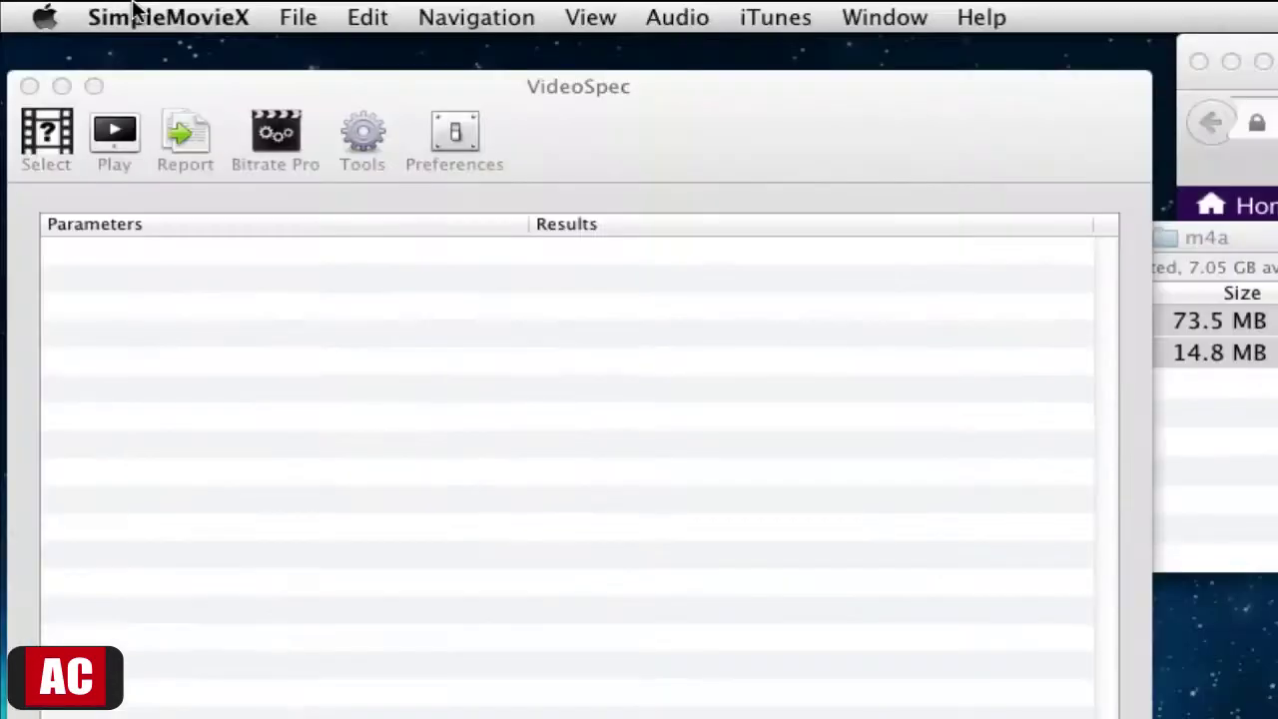
Check the version information of SimpleMovieX and close it
click(134, 14)
click(137, 49)
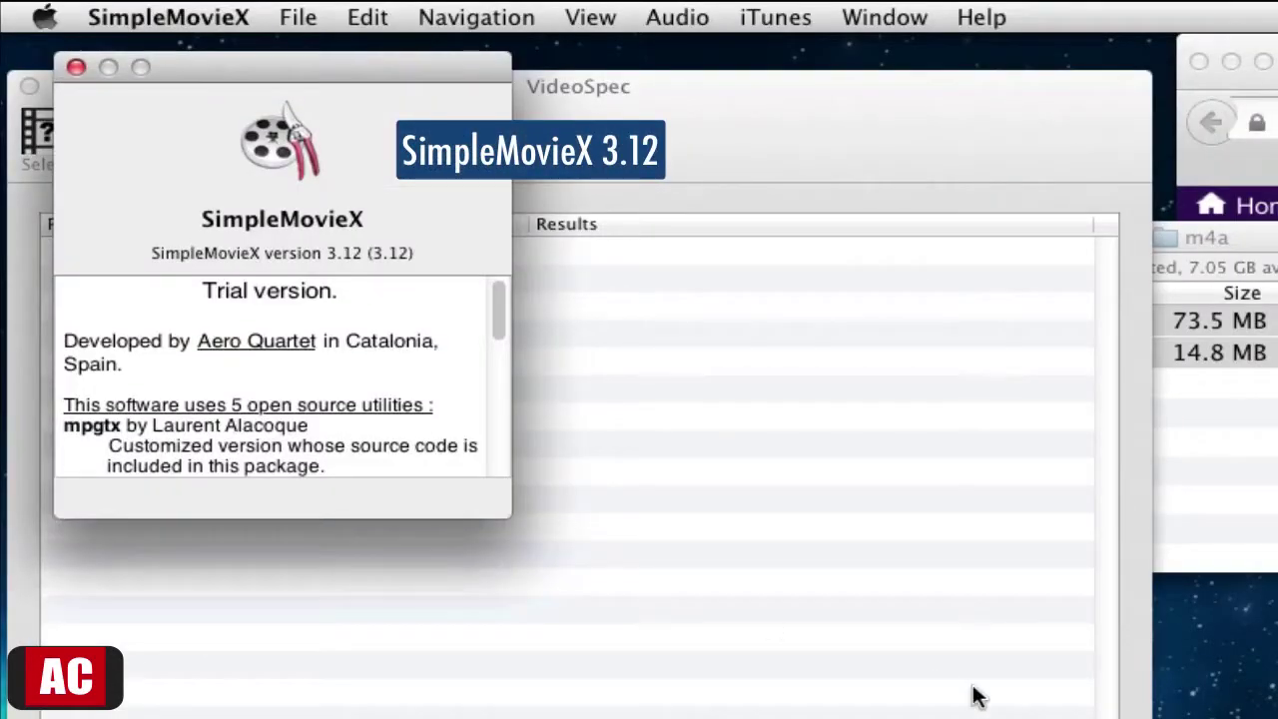
click(77, 67)
Create a new SimpleMovieX movie and load AB.m4a from the m4a folder into it
click(277, 18)
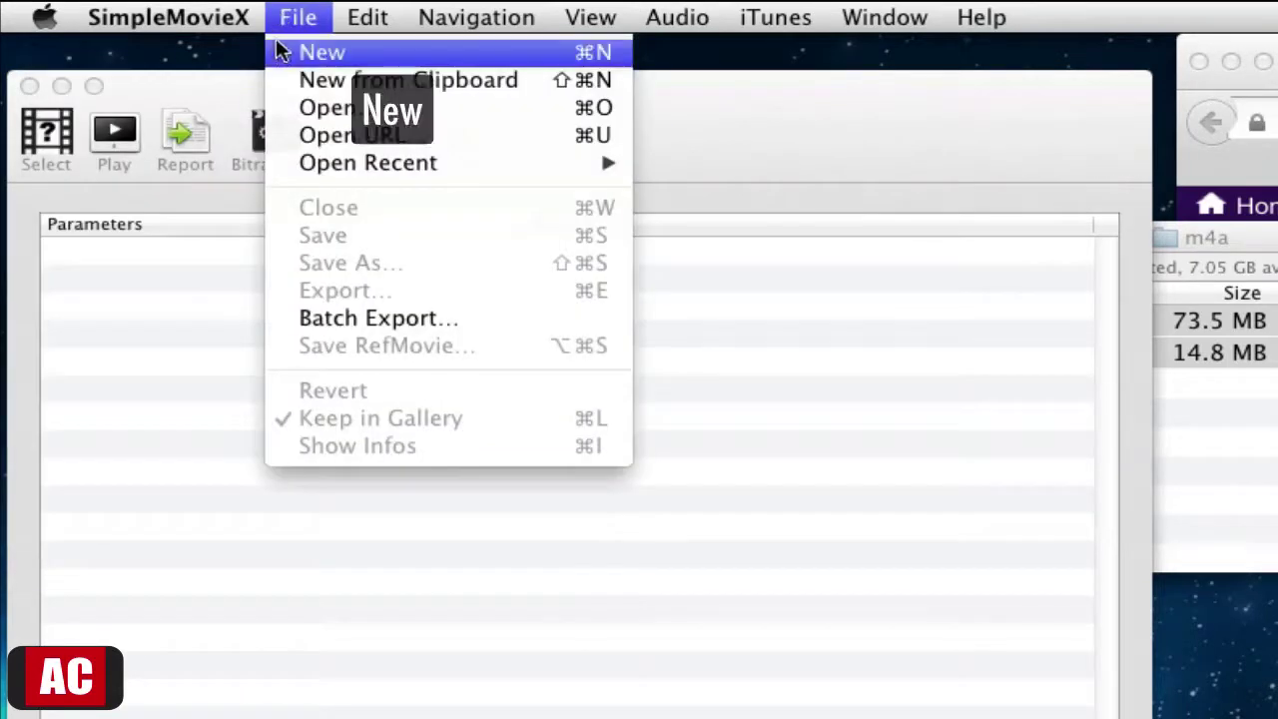
click(278, 48)
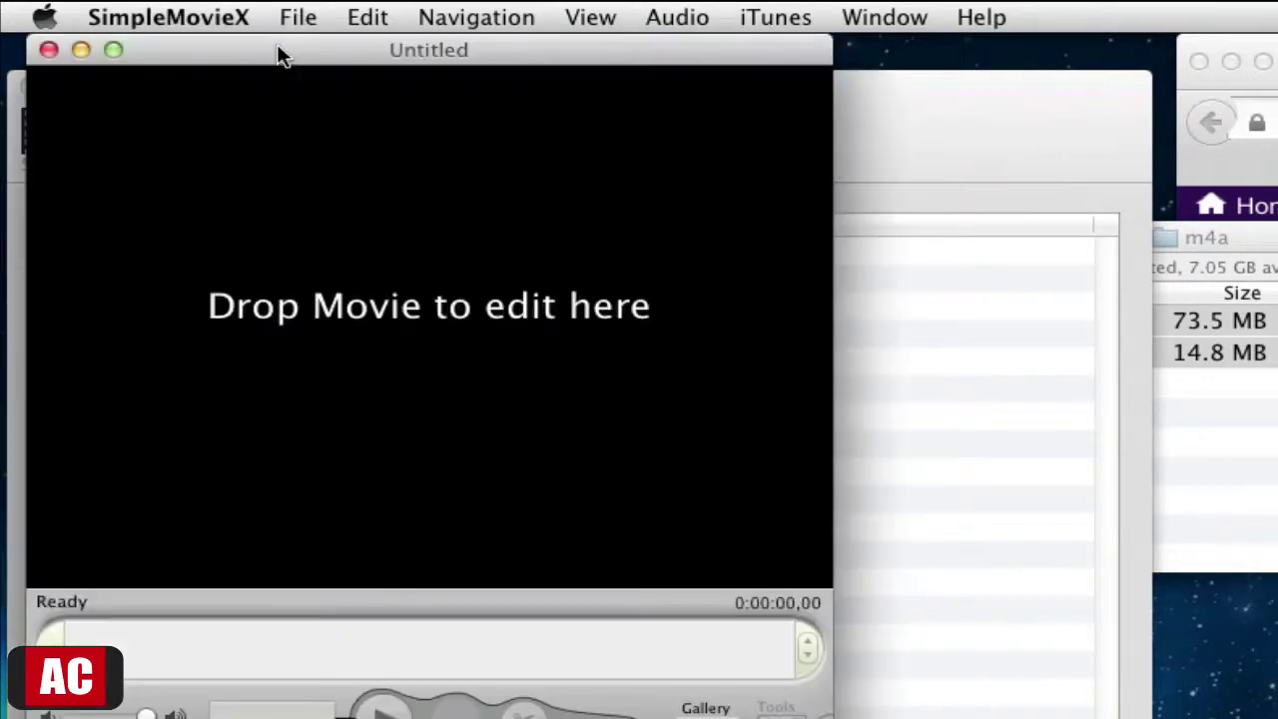
click(1213, 449)
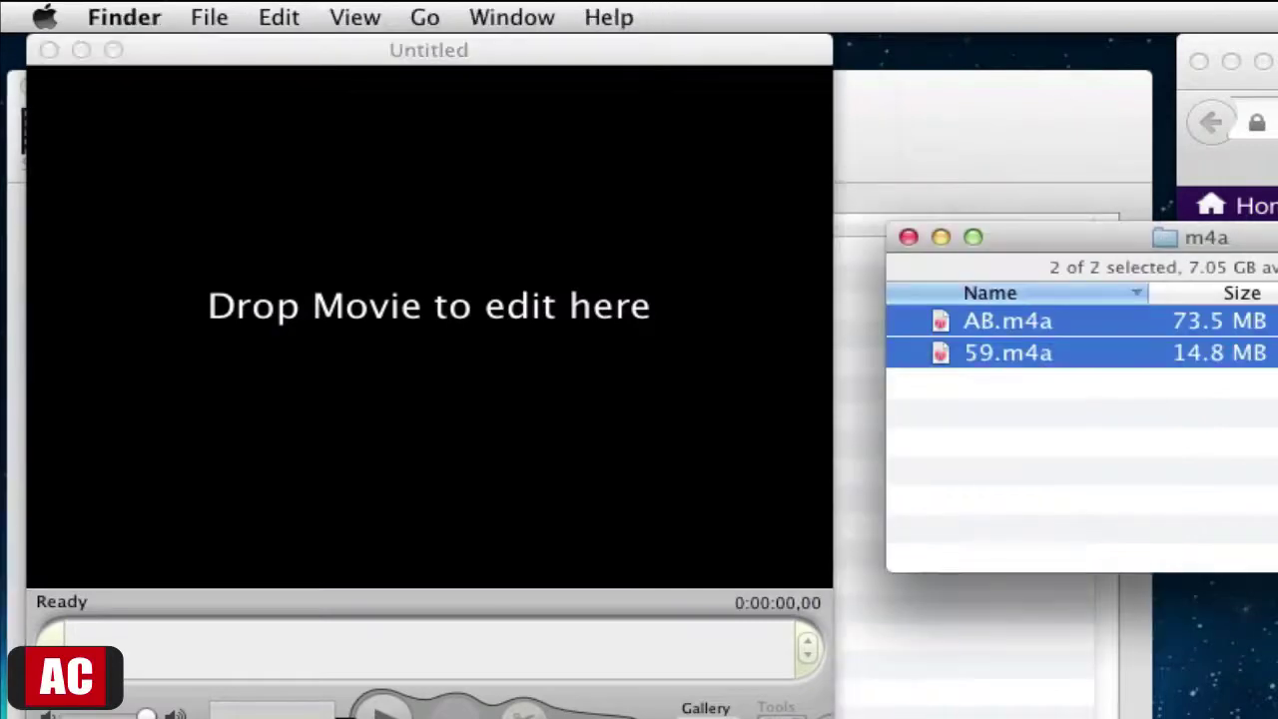
click(1145, 424)
click(1070, 321)
drag(1070, 326, 489, 312)
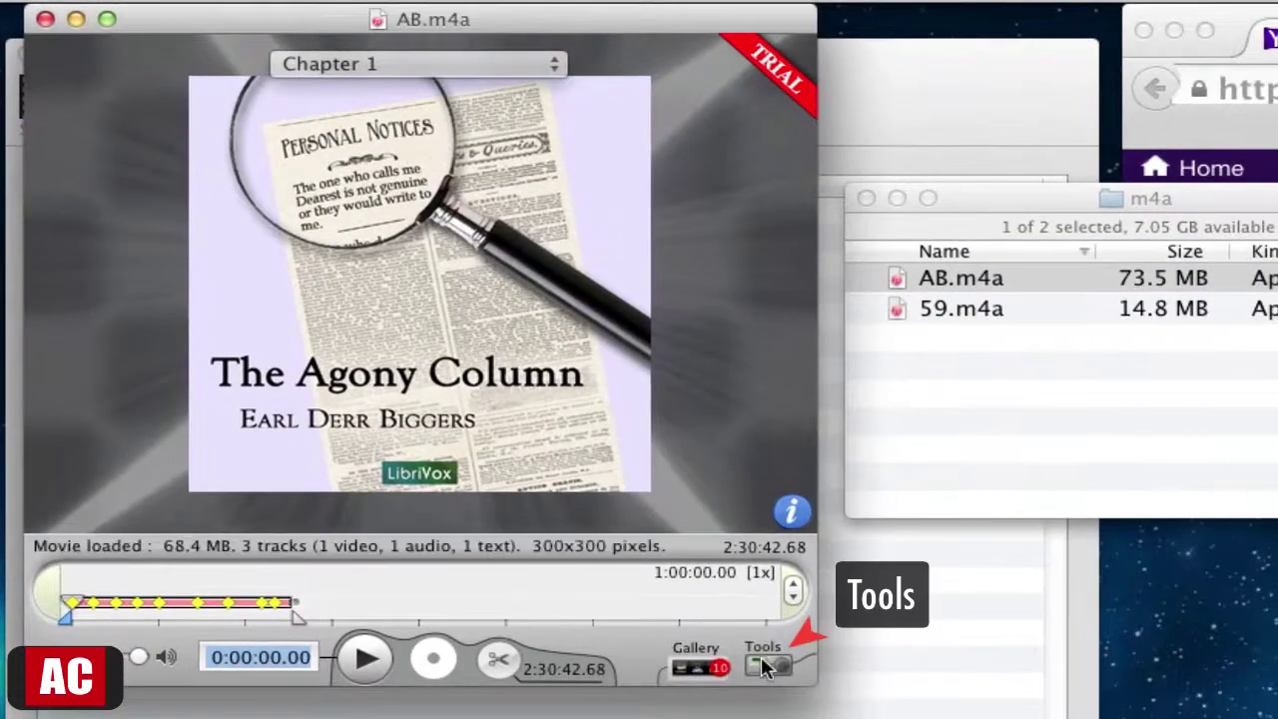
Split AB.m4a by its chapter markers into separate MOV movies named ab-simple in the m4a folder
click(764, 666)
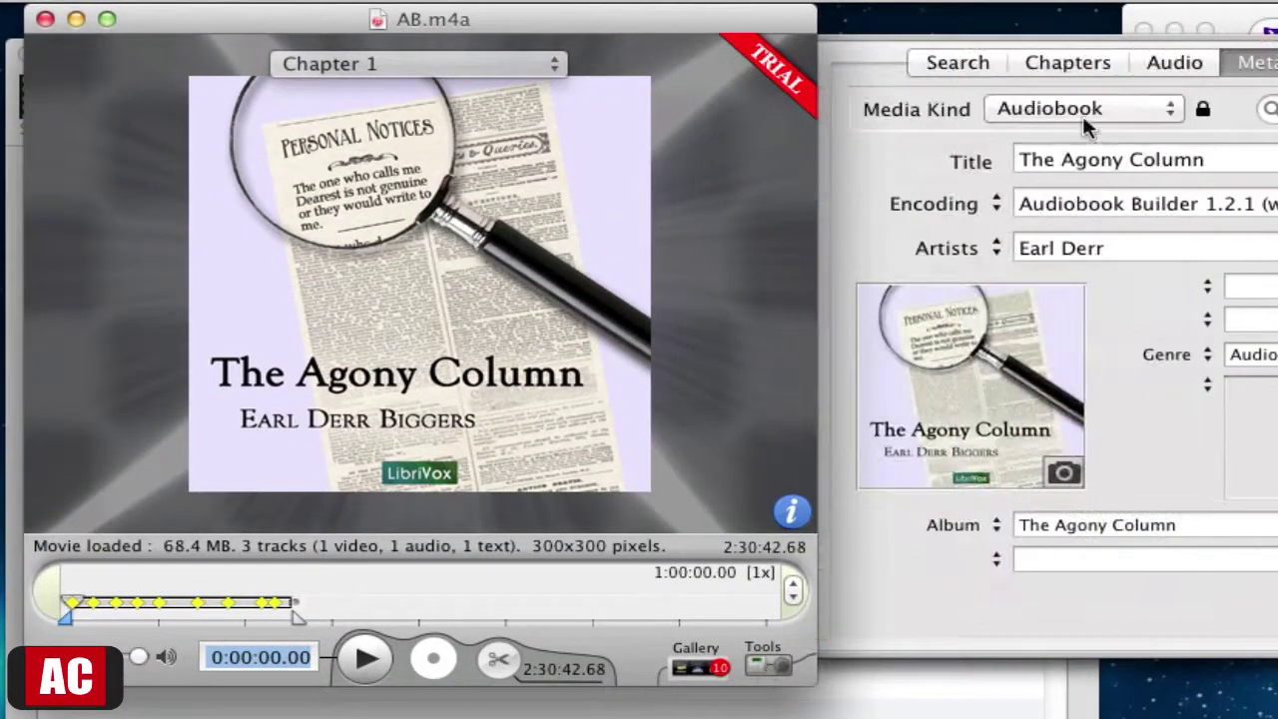
click(1109, 64)
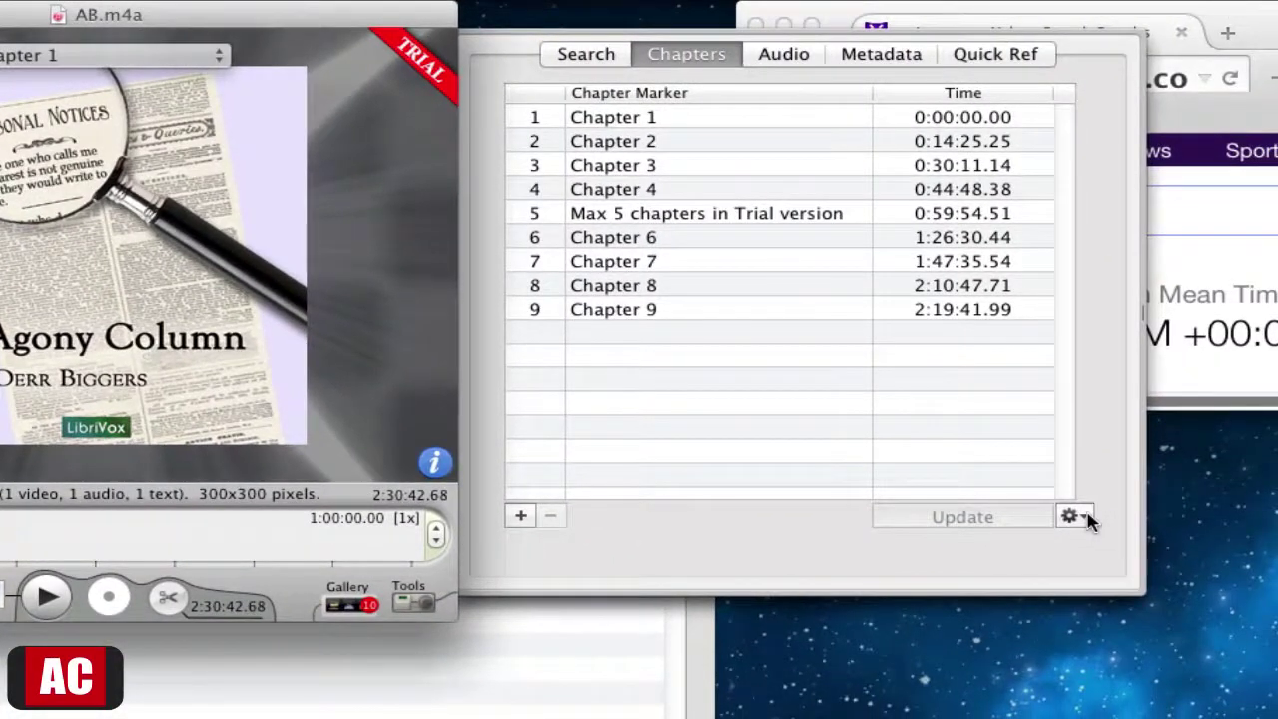
click(1071, 516)
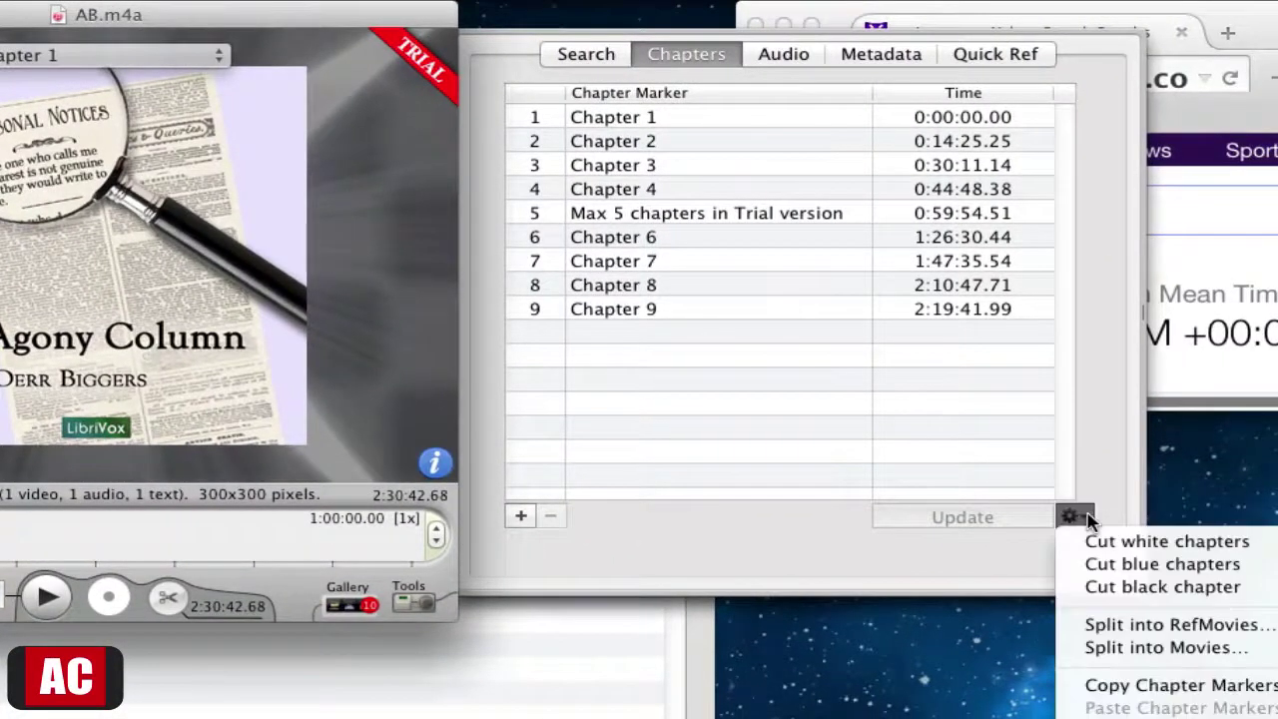
click(1108, 647)
text(ab)
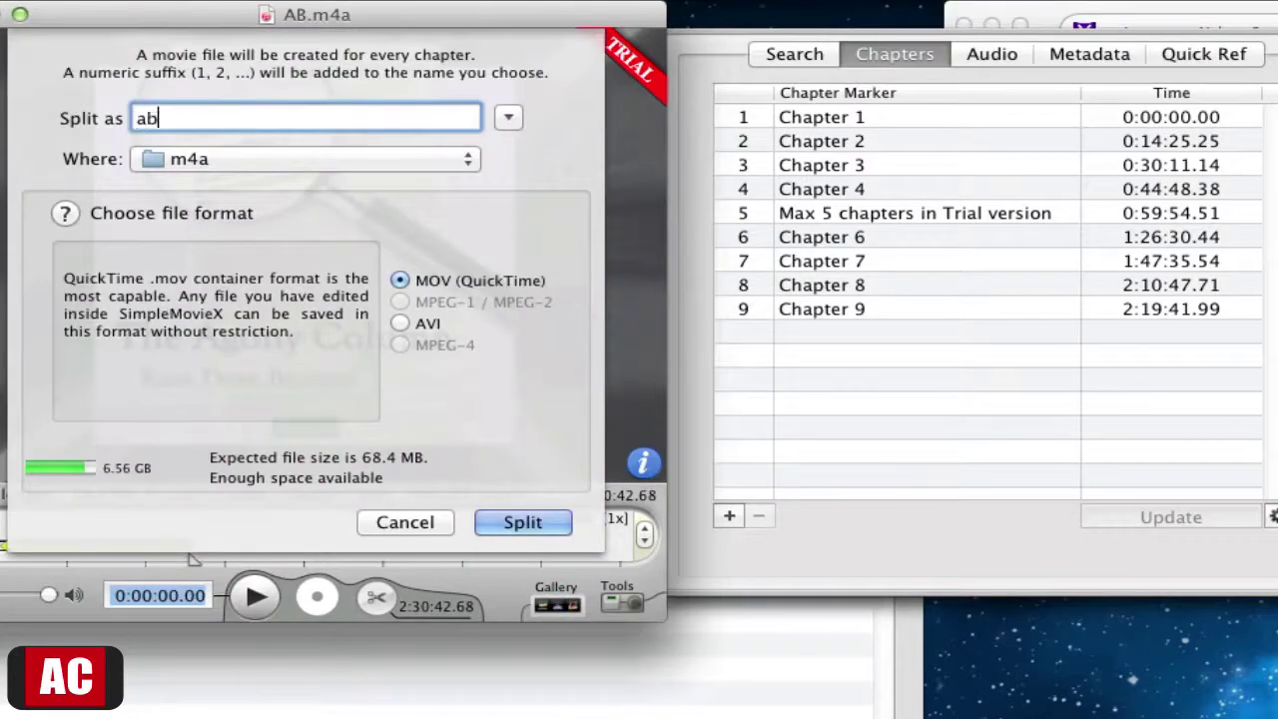
text(-simple-)
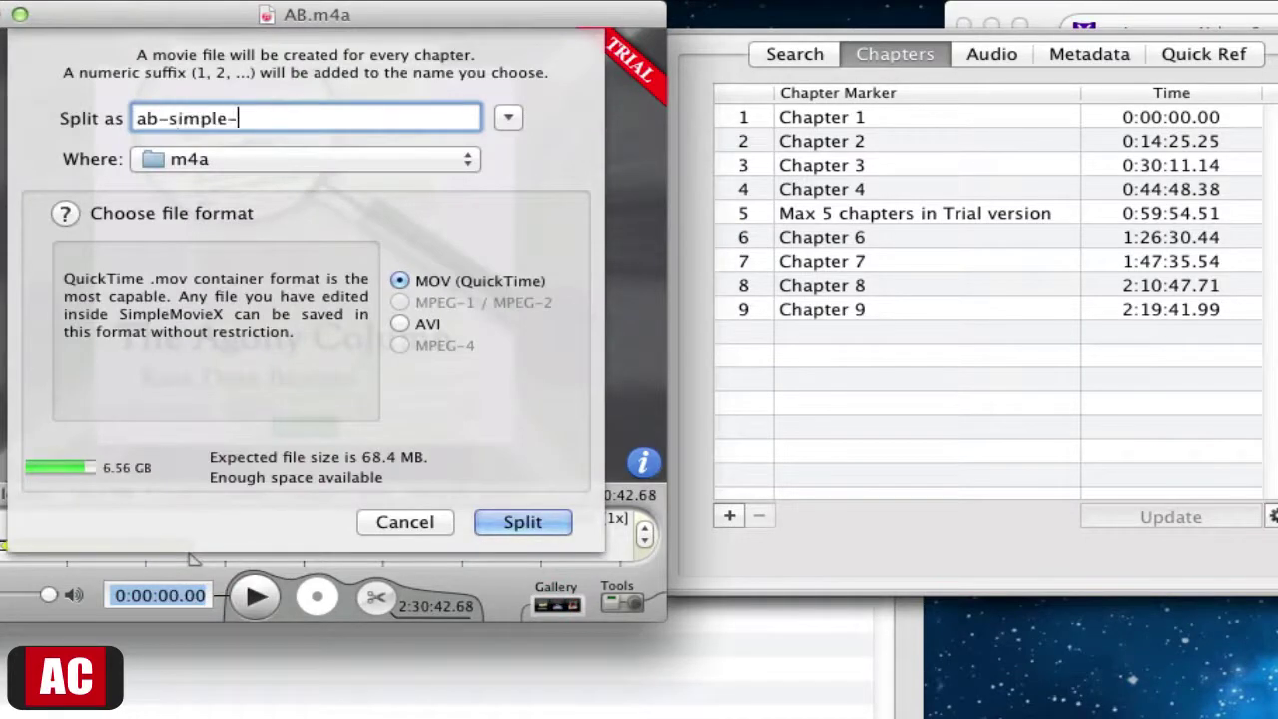
text(chap)
key(BackSpace)
key(BackSpace)
key(BackSpace)
key(BackSpace)
key(BackSpace)
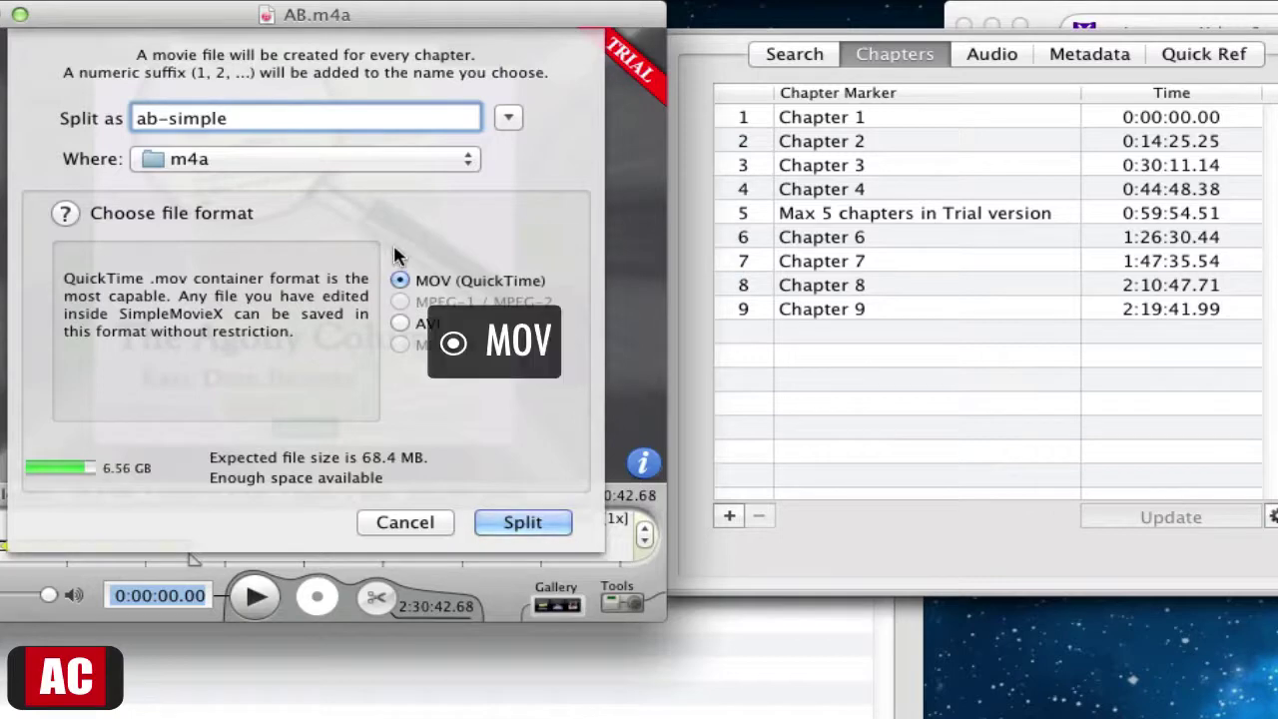
click(523, 522)
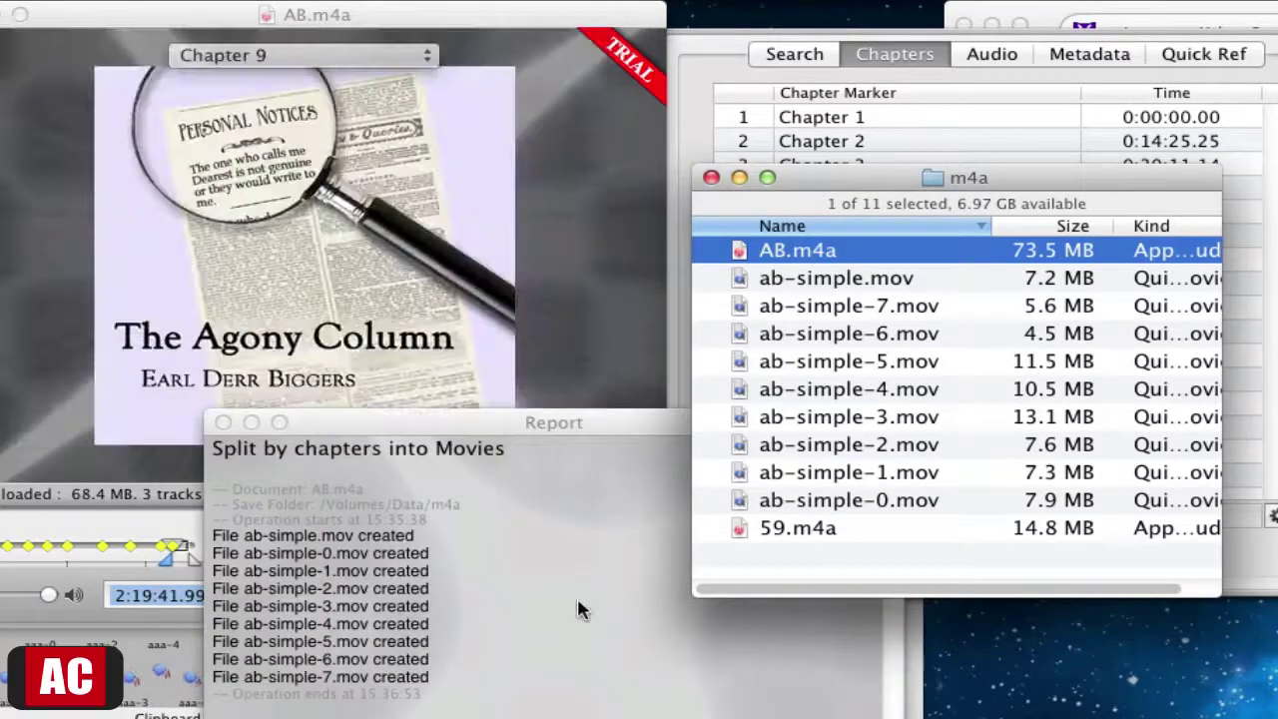
Review and close the split report, and highlight all the ab-simple movie files in the m4a folder
drag(536, 425, 559, 189)
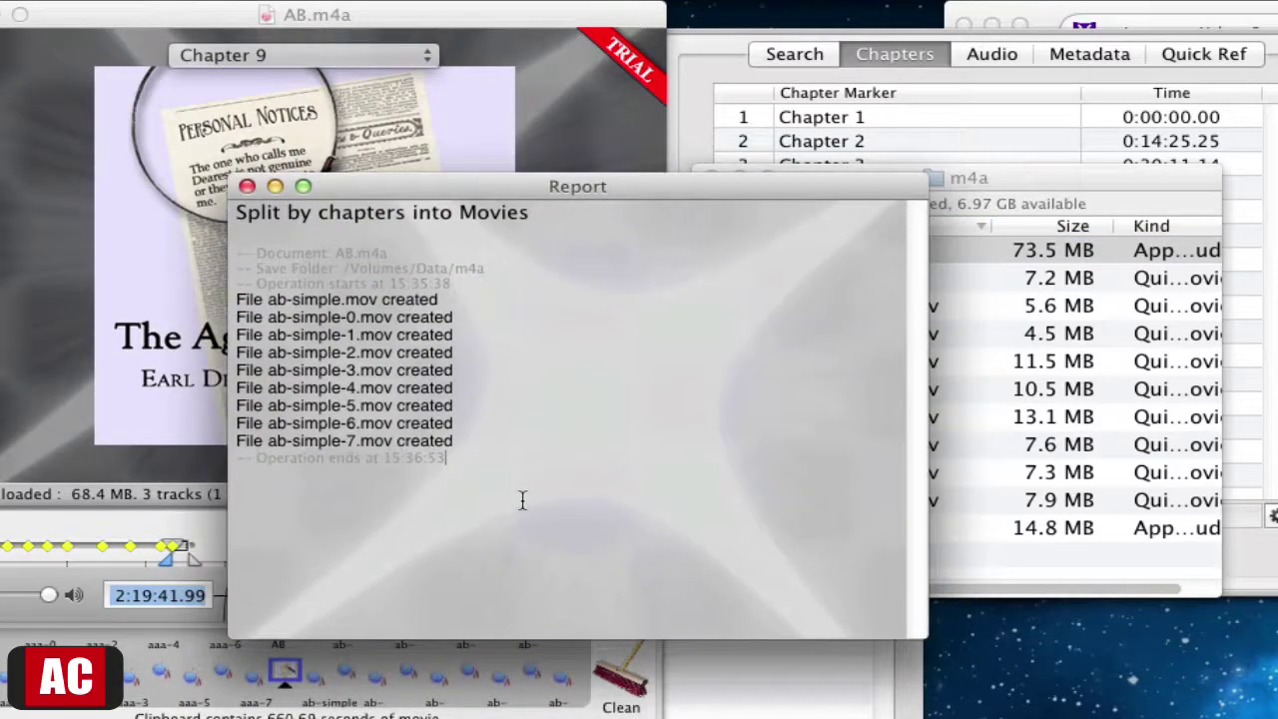
click(247, 186)
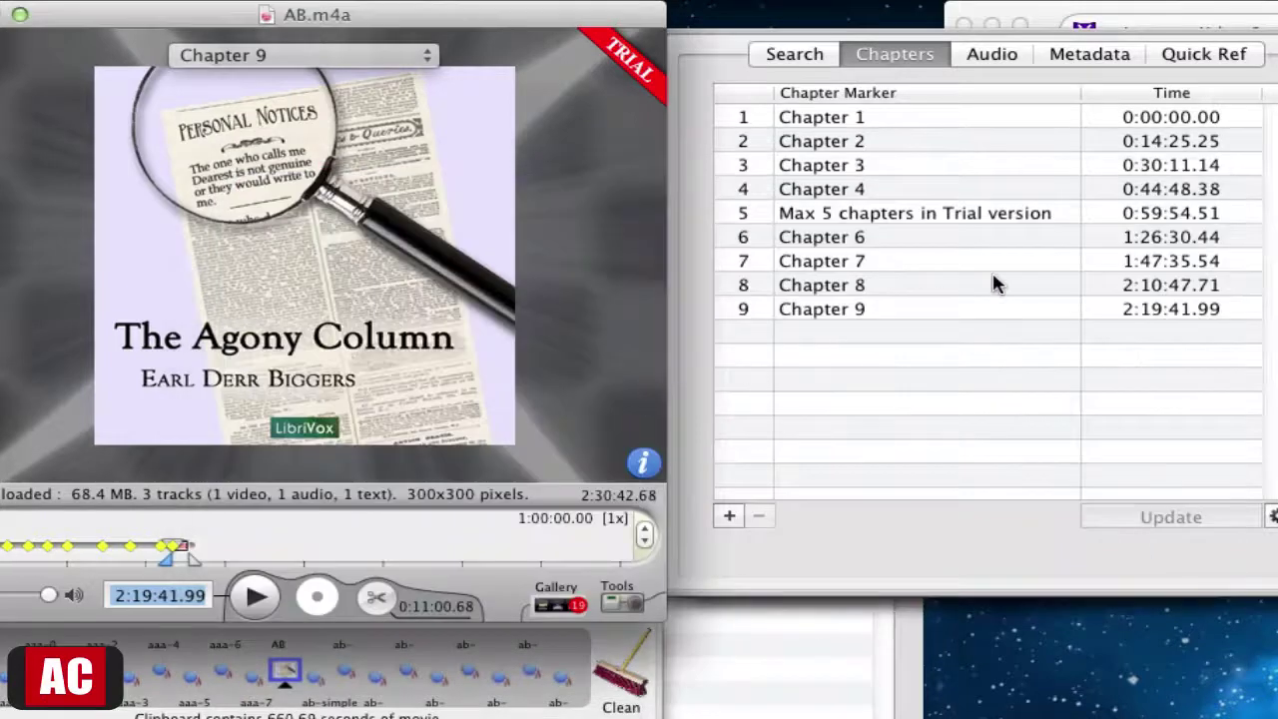
click(1003, 611)
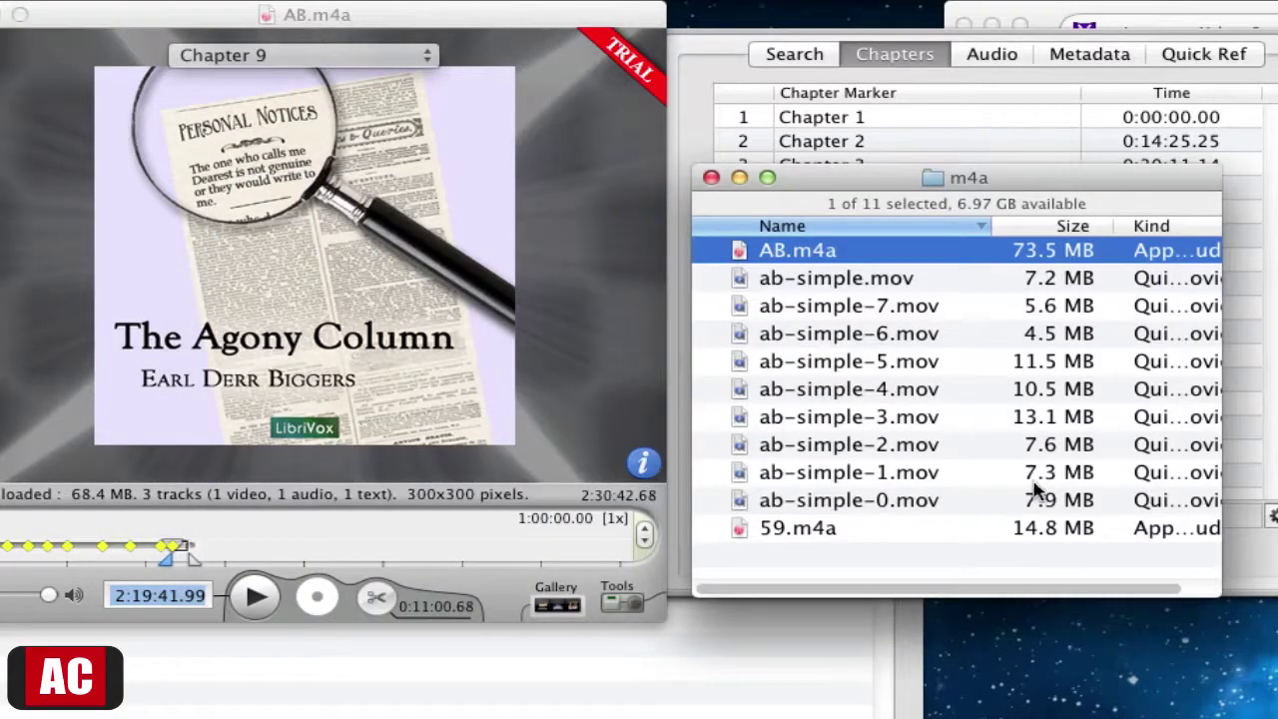
key(Down)
shift+click(930, 500)
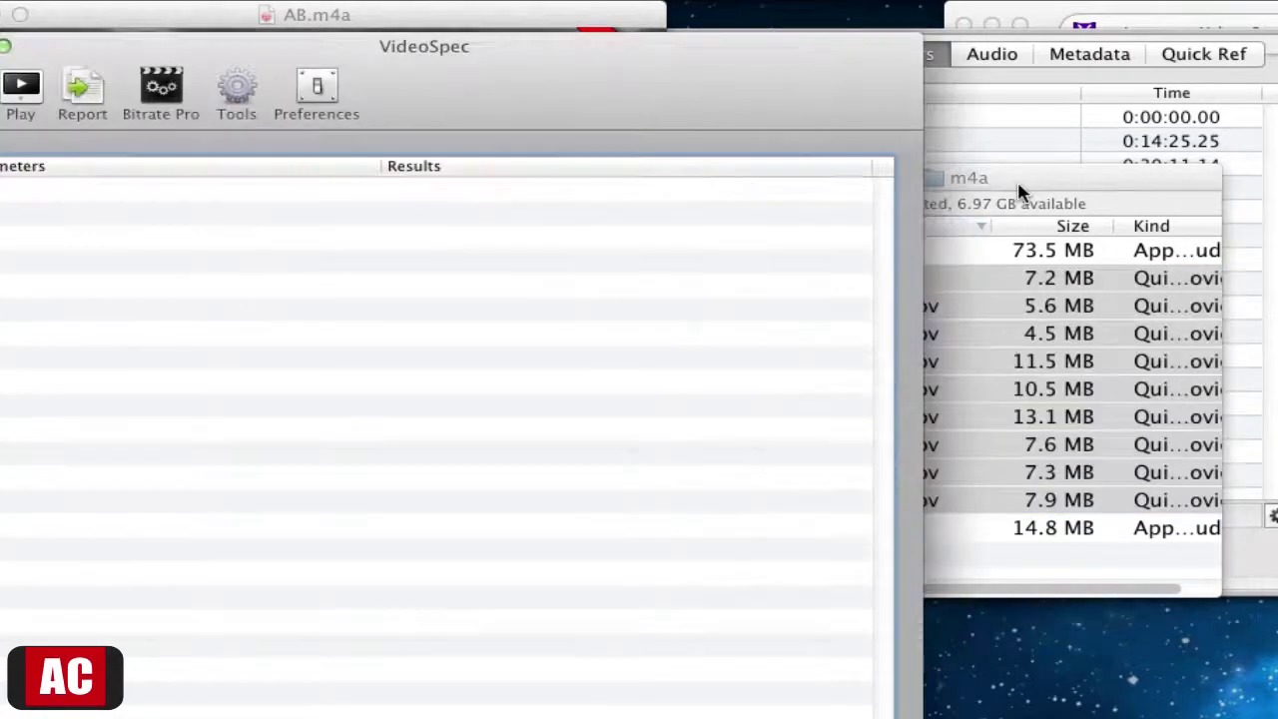
Analyze AB.m4a and ab-simple.mov together in VideoSpec and compare their video and audio parameters
click(1016, 179)
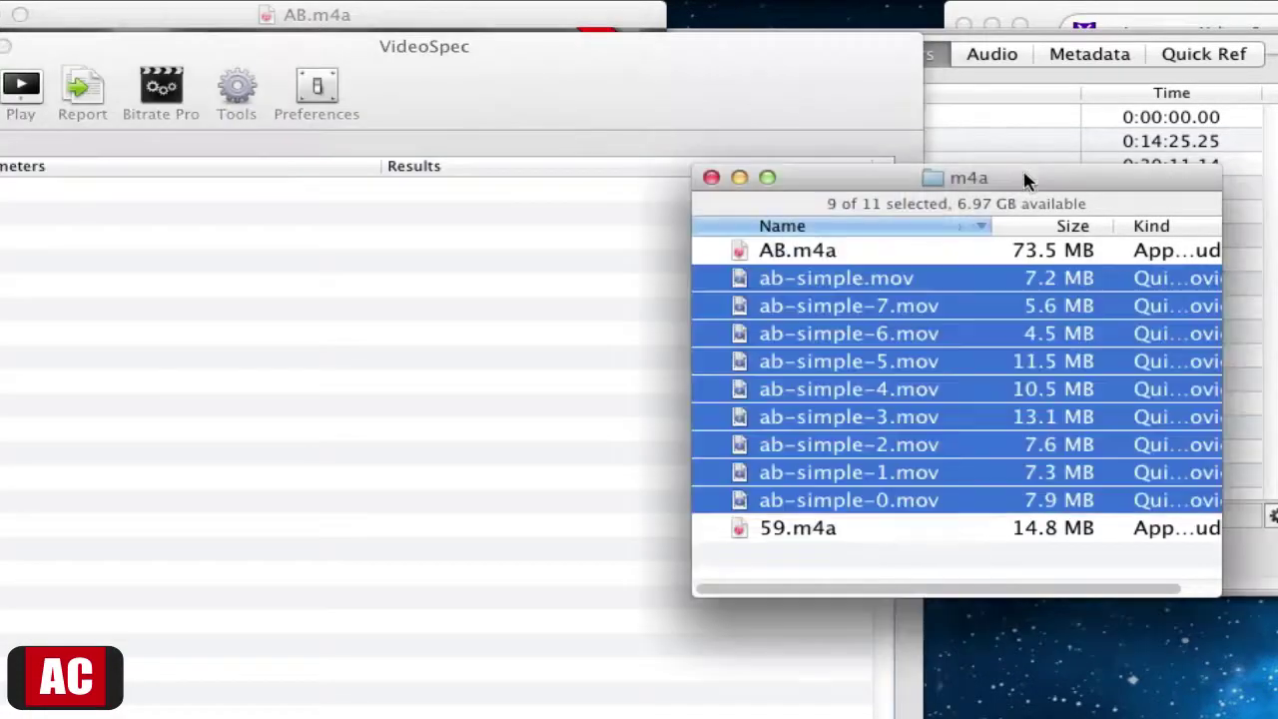
click(908, 251)
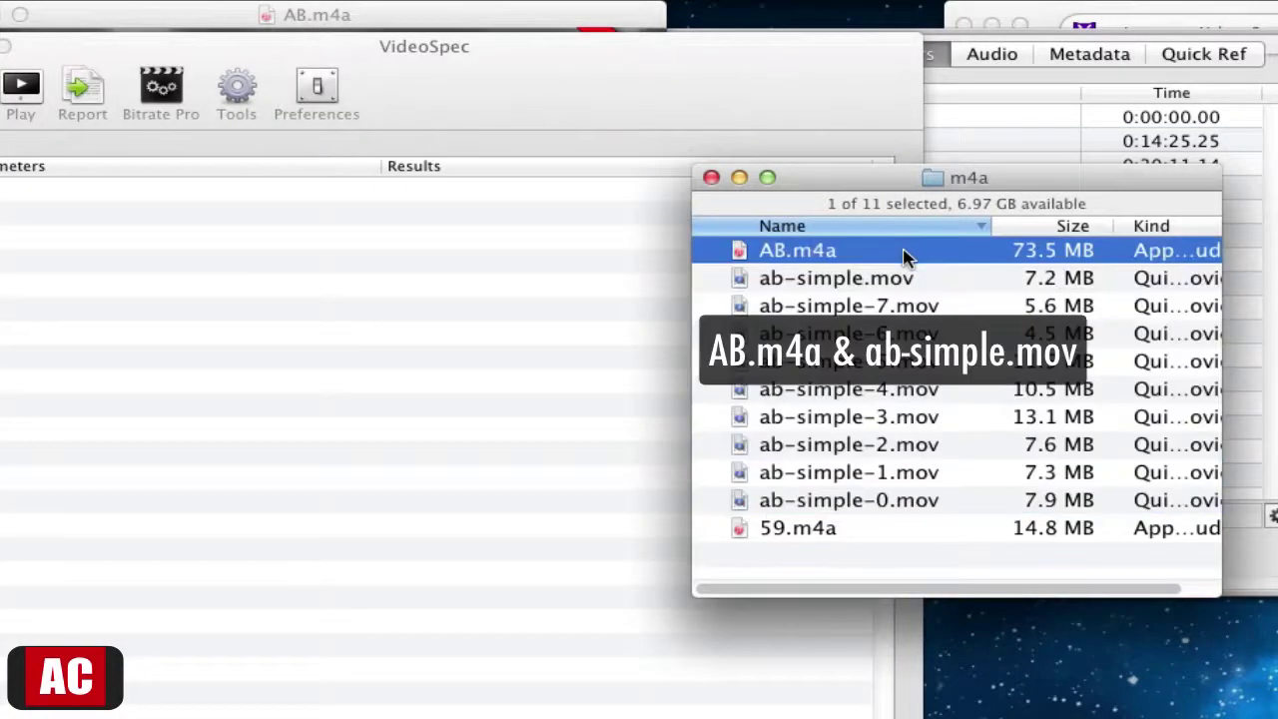
super+click(913, 279)
drag(916, 282, 502, 150)
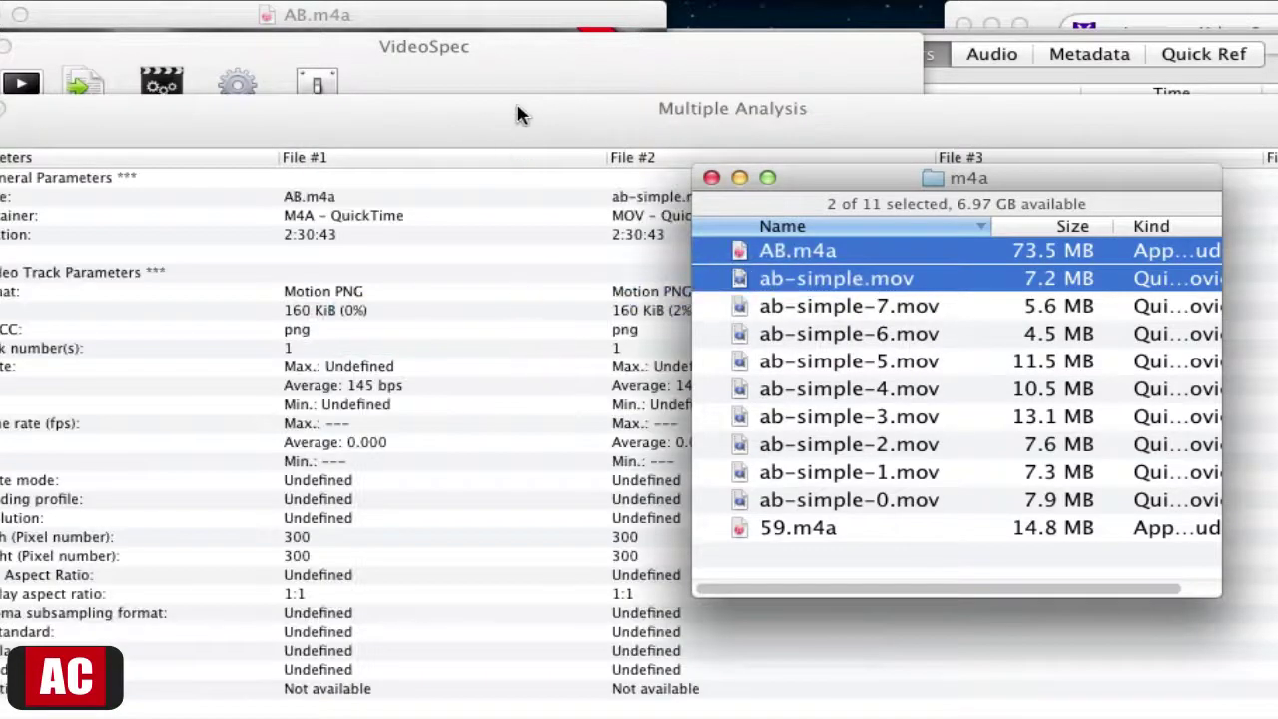
click(516, 114)
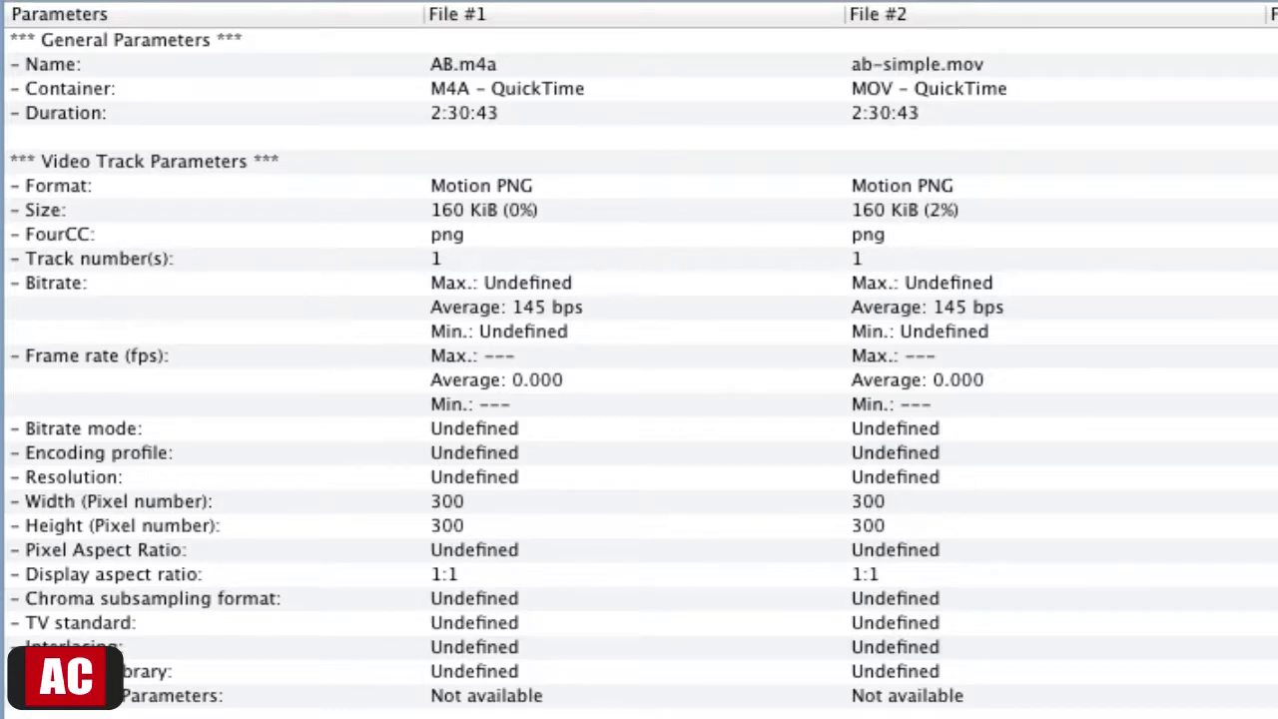
scroll(639, 359, down, 5)
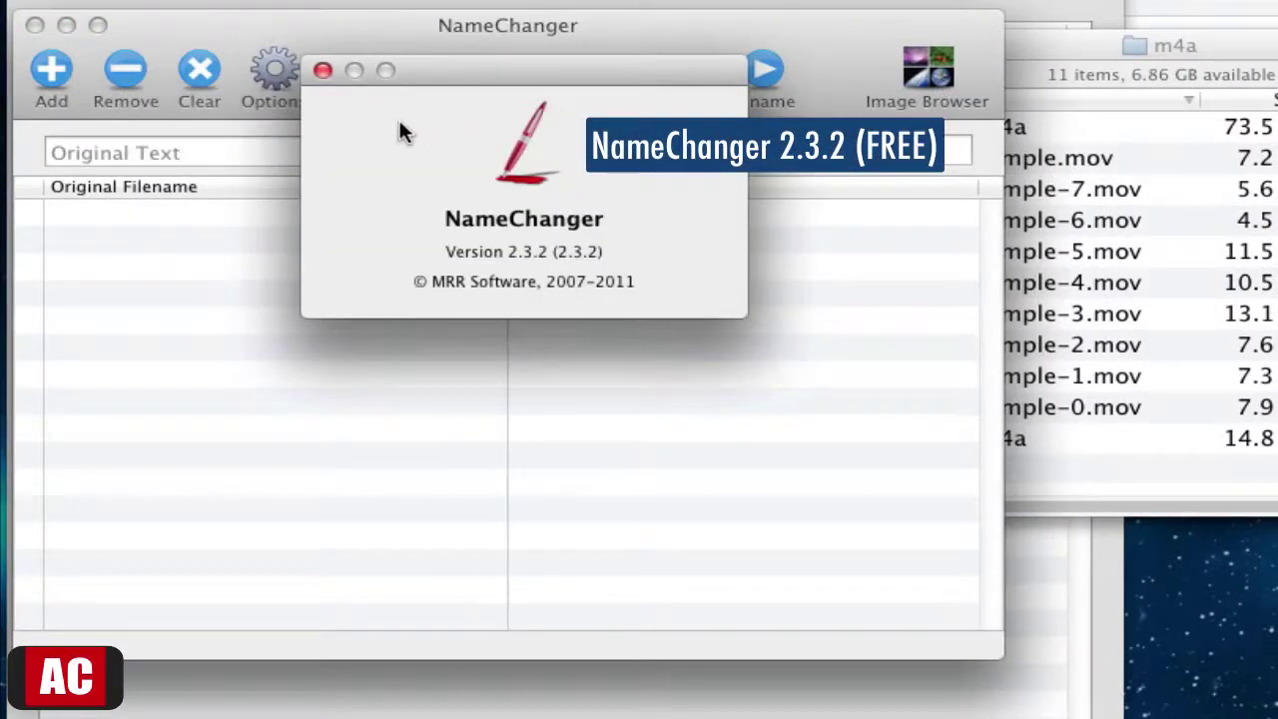
Close NameChanger's version information, then view and close its options
click(322, 70)
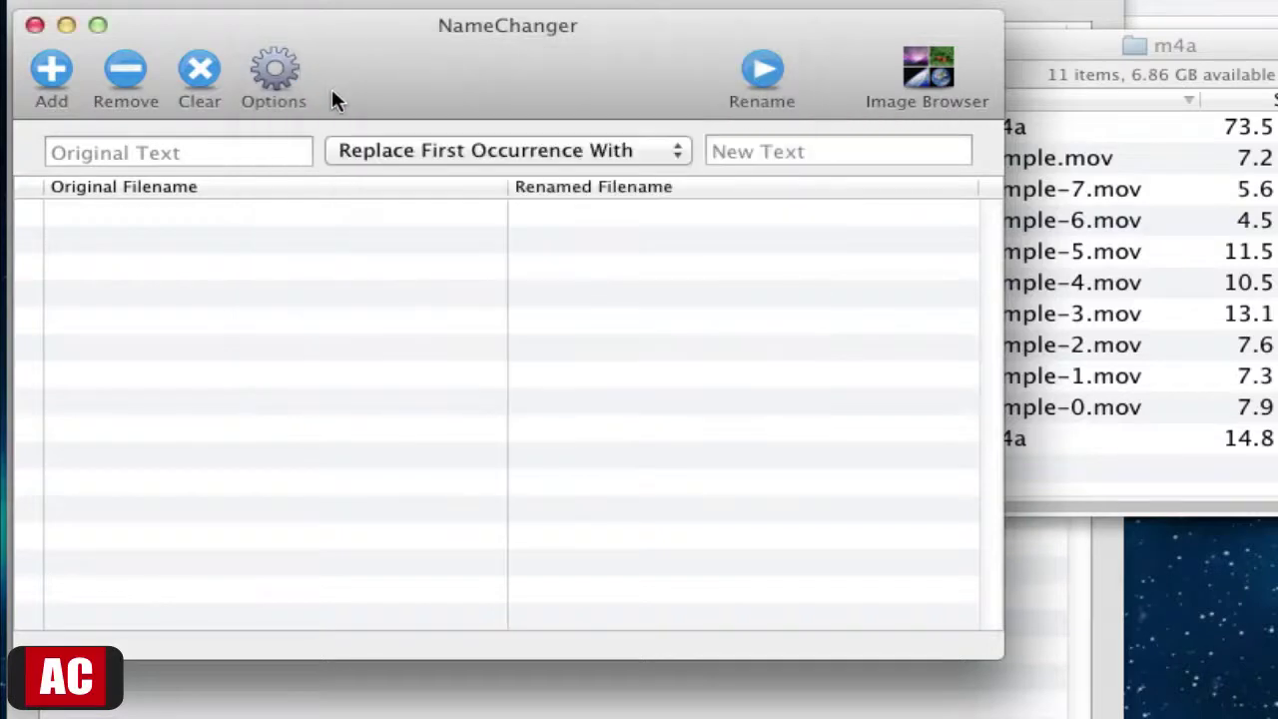
click(275, 72)
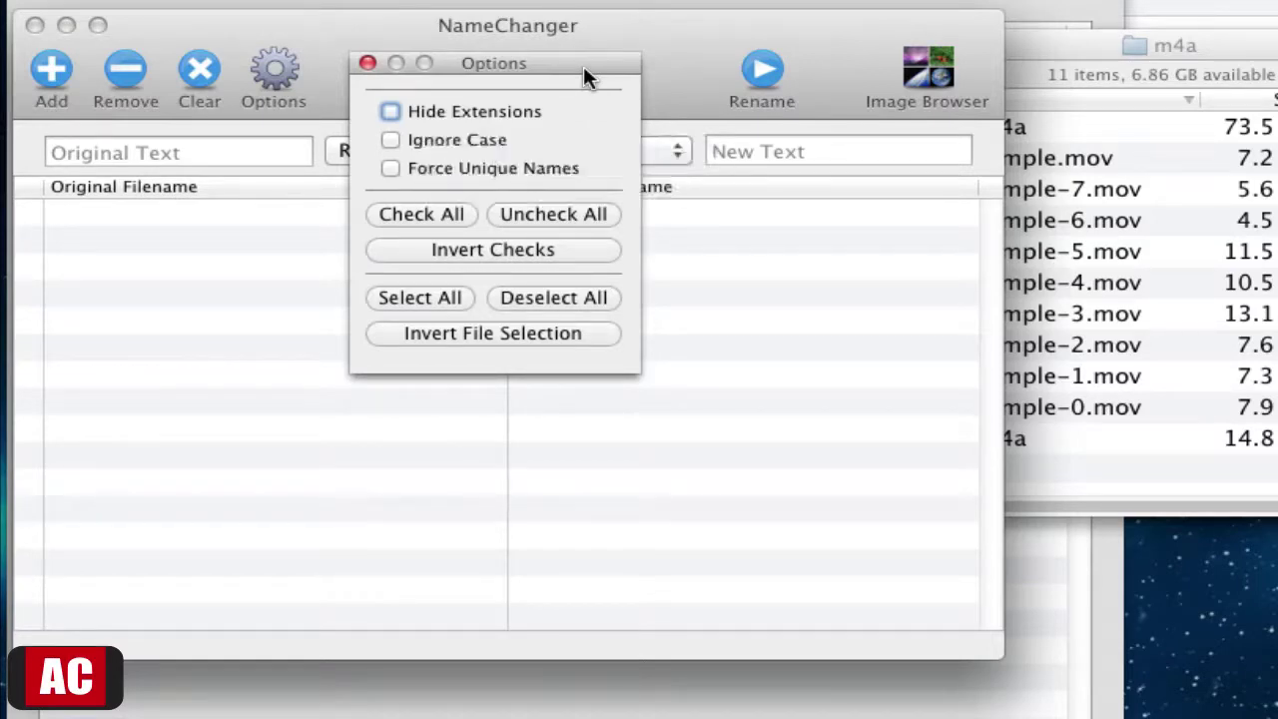
click(367, 63)
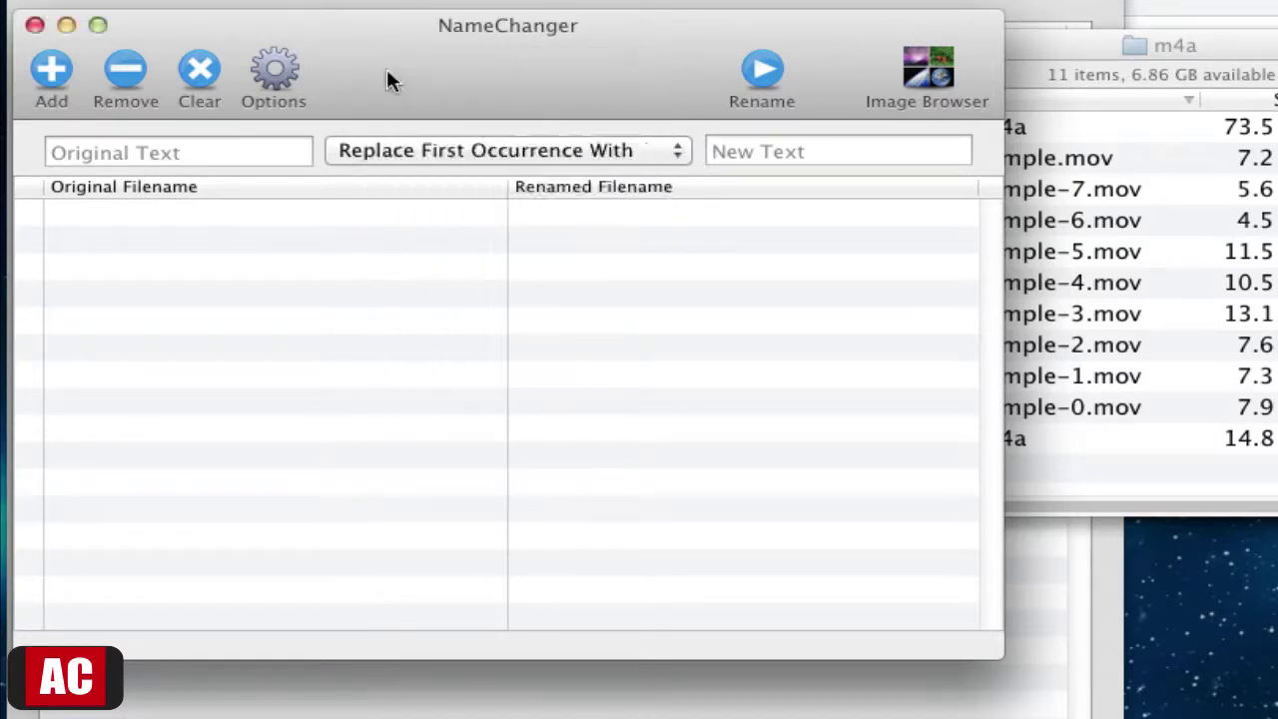
Add all the ab-simple MOV files from the m4a folder to NameChanger's file list
click(1054, 47)
click(1016, 152)
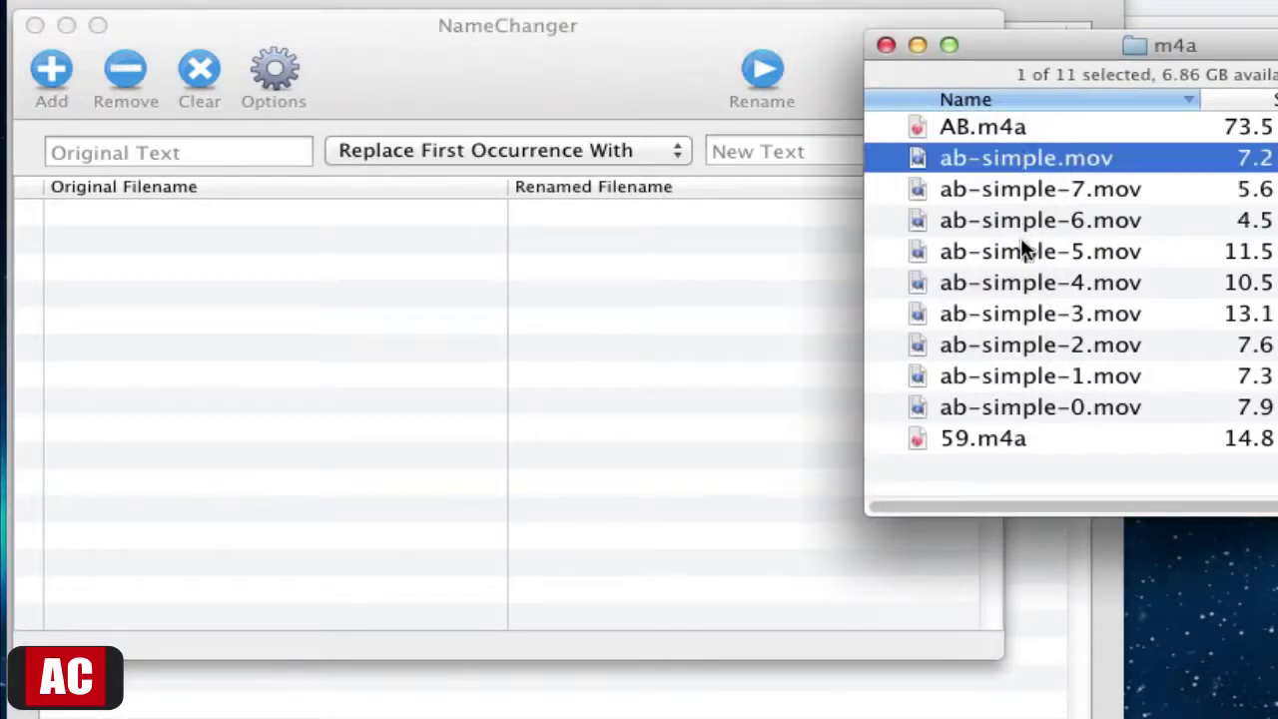
shift+click(1003, 415)
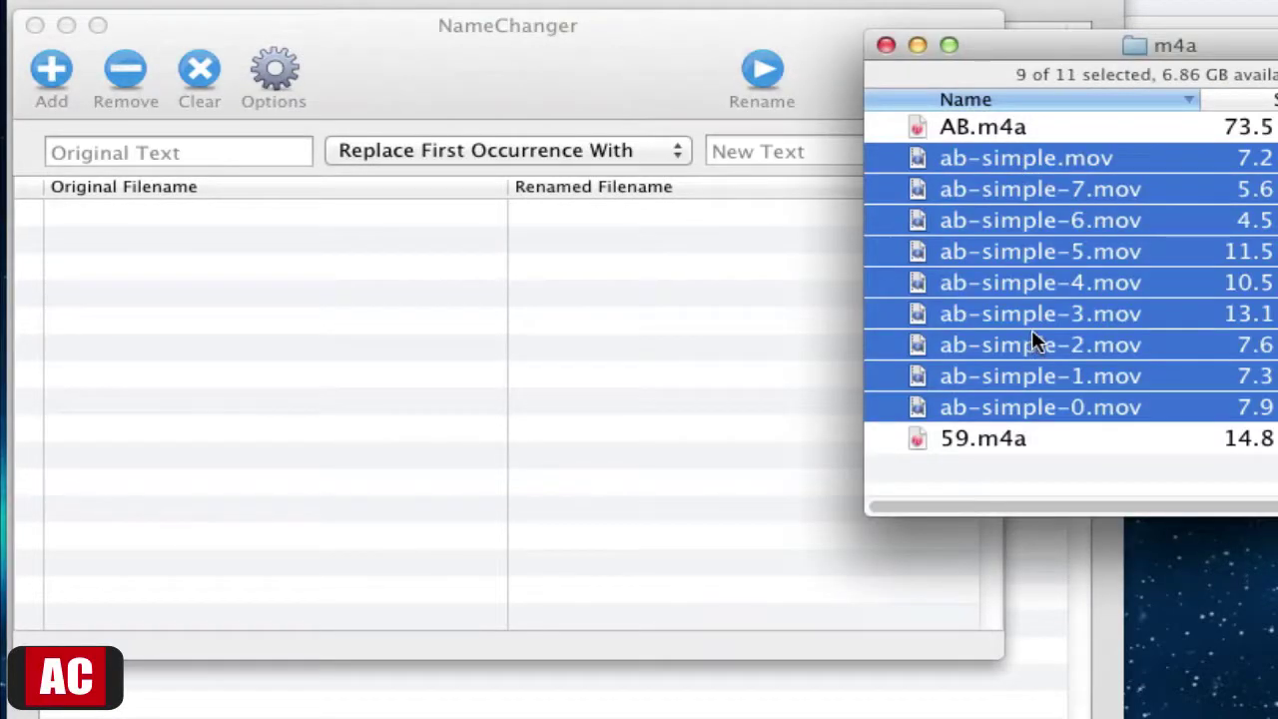
drag(1033, 335, 481, 446)
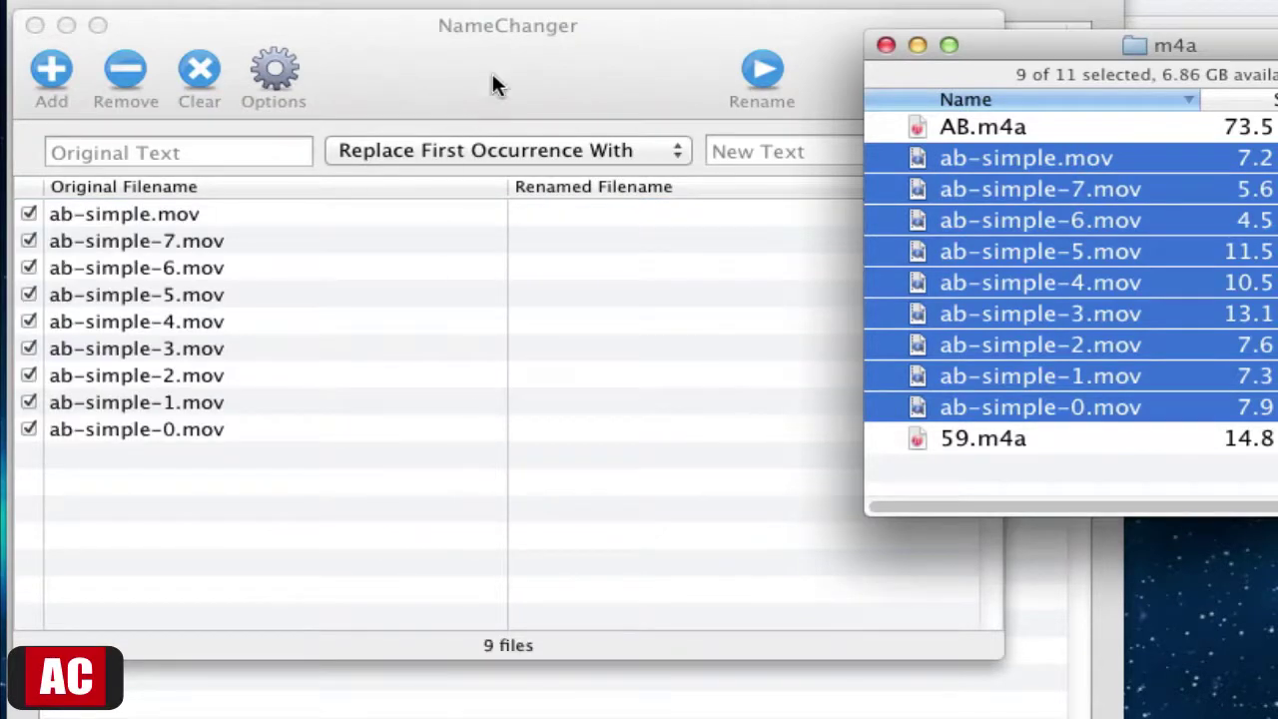
Rename the listed files by replacing the last occurrence of "mov" with "m4a", and check them in the m4a folder
click(494, 63)
click(501, 151)
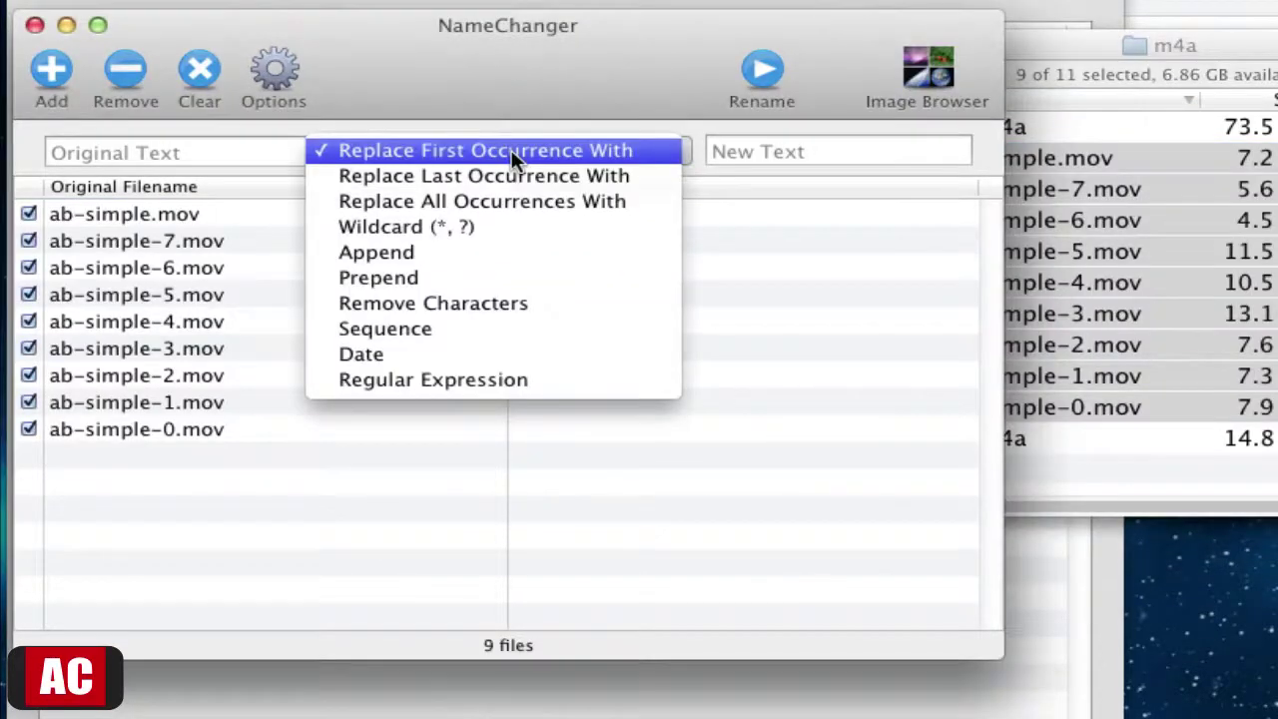
click(569, 175)
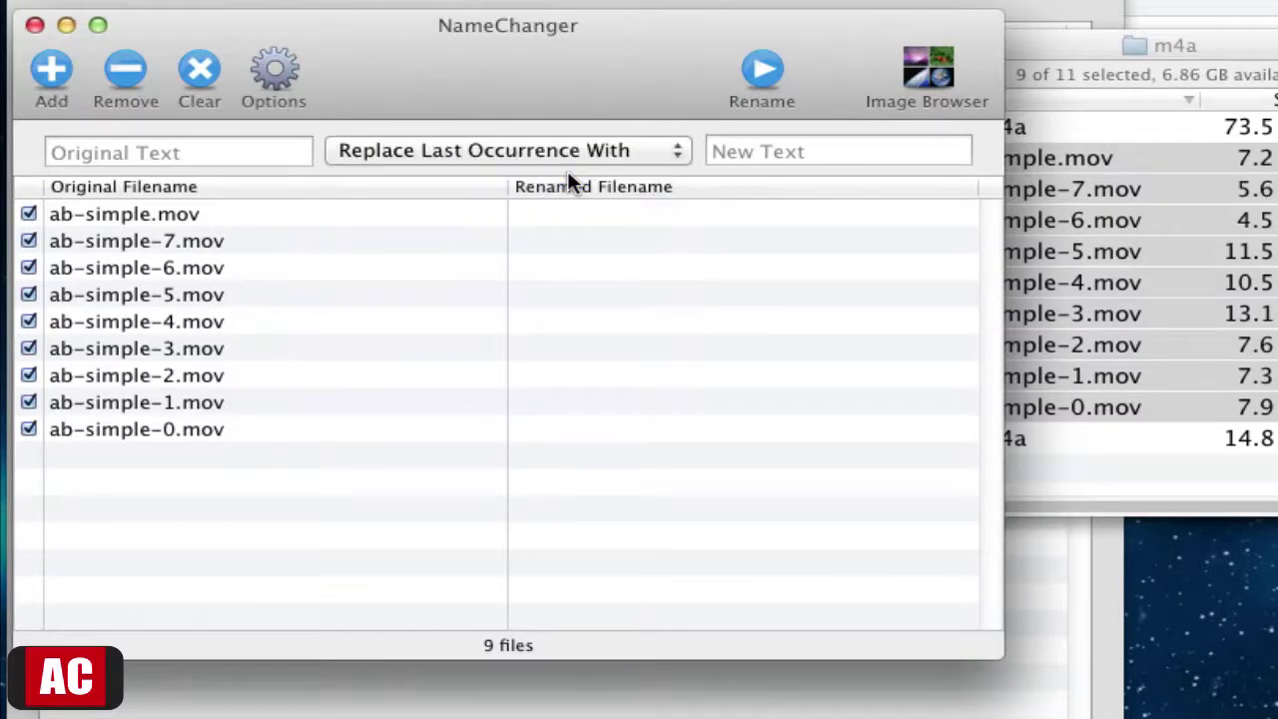
click(83, 152)
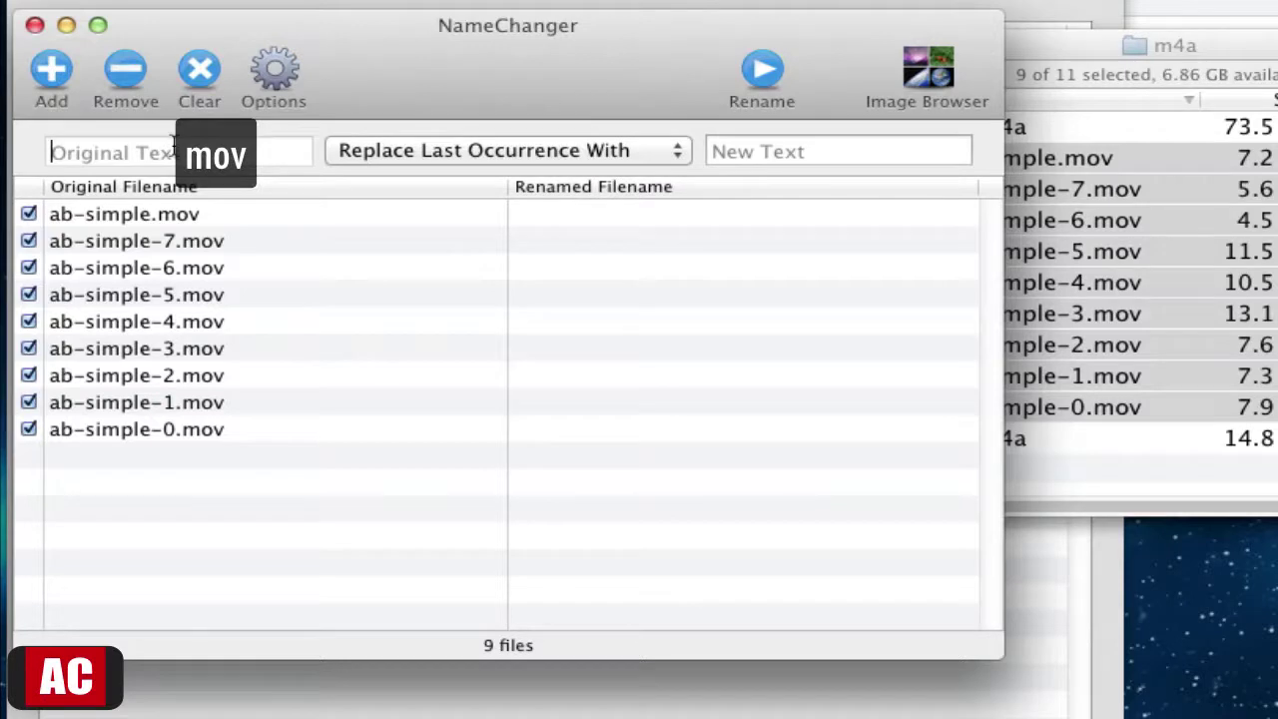
text(mov)
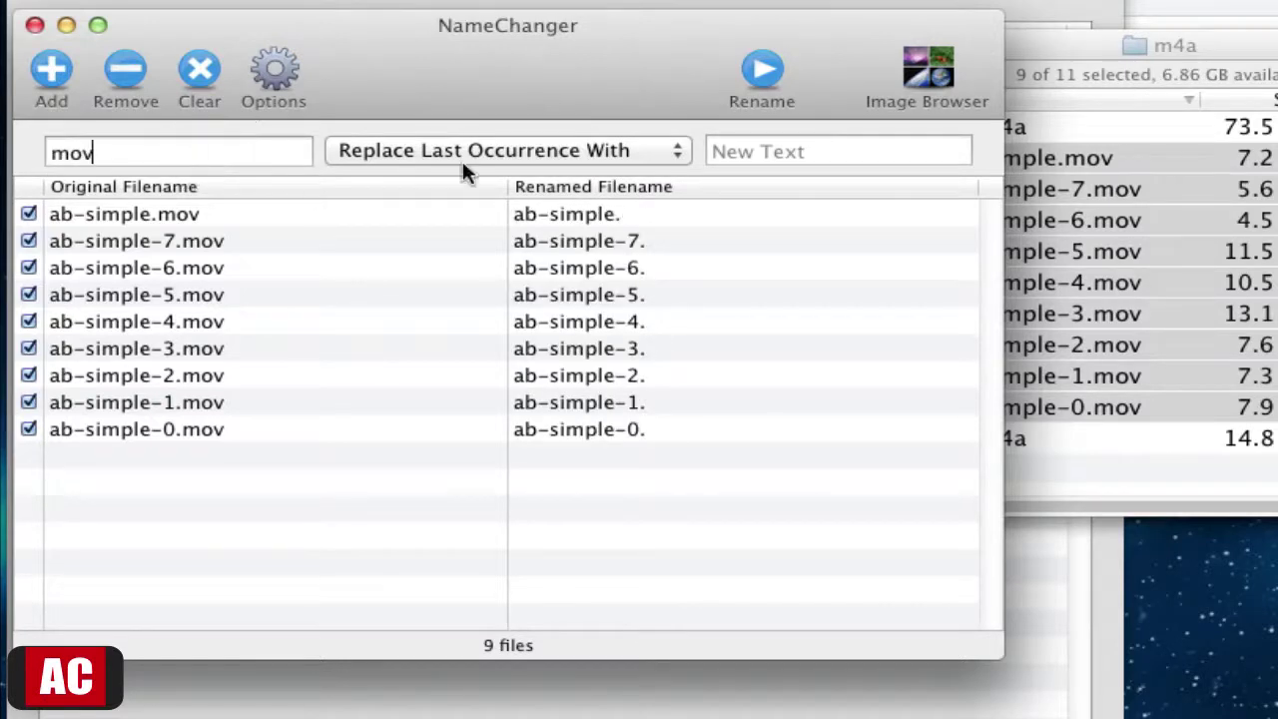
click(748, 164)
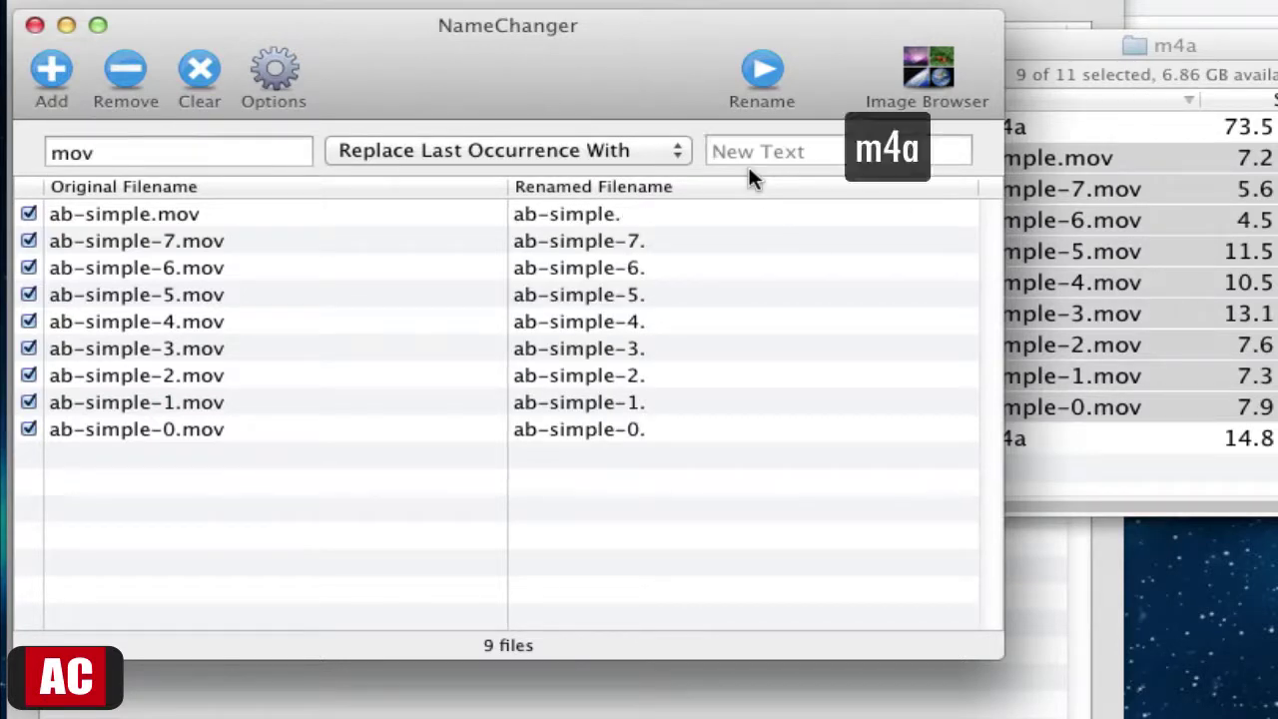
text(m4a)
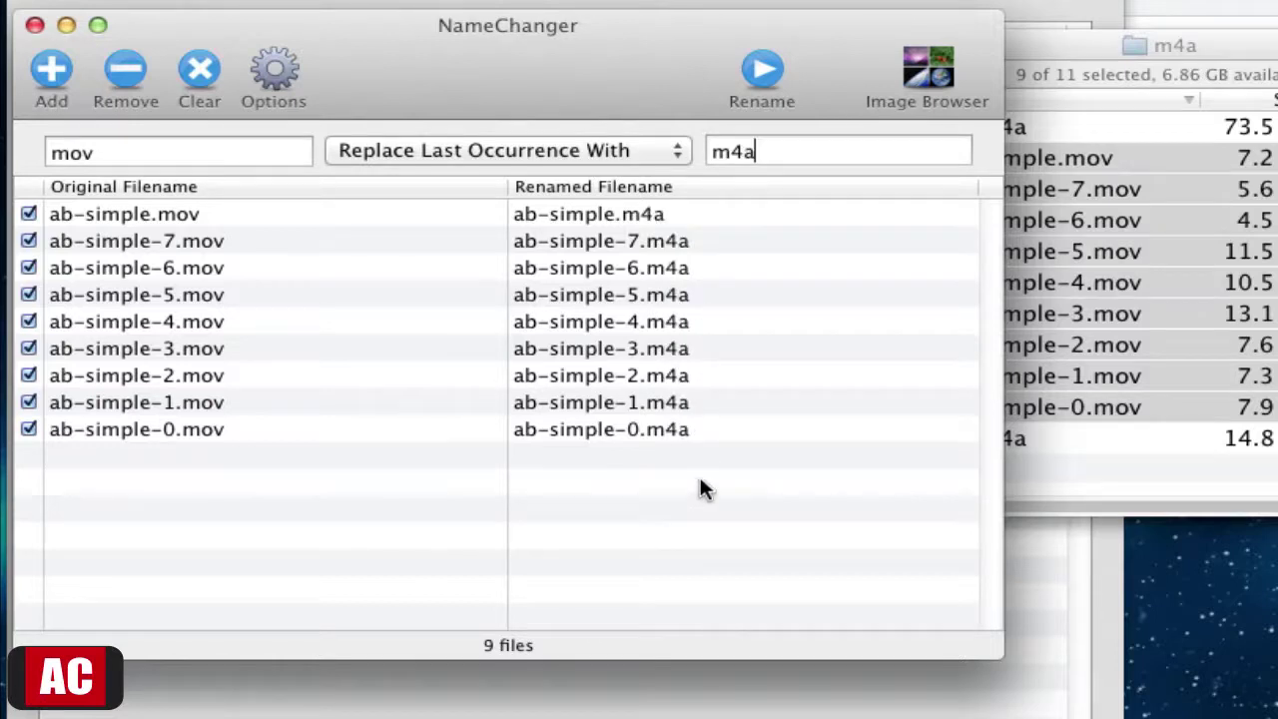
click(774, 73)
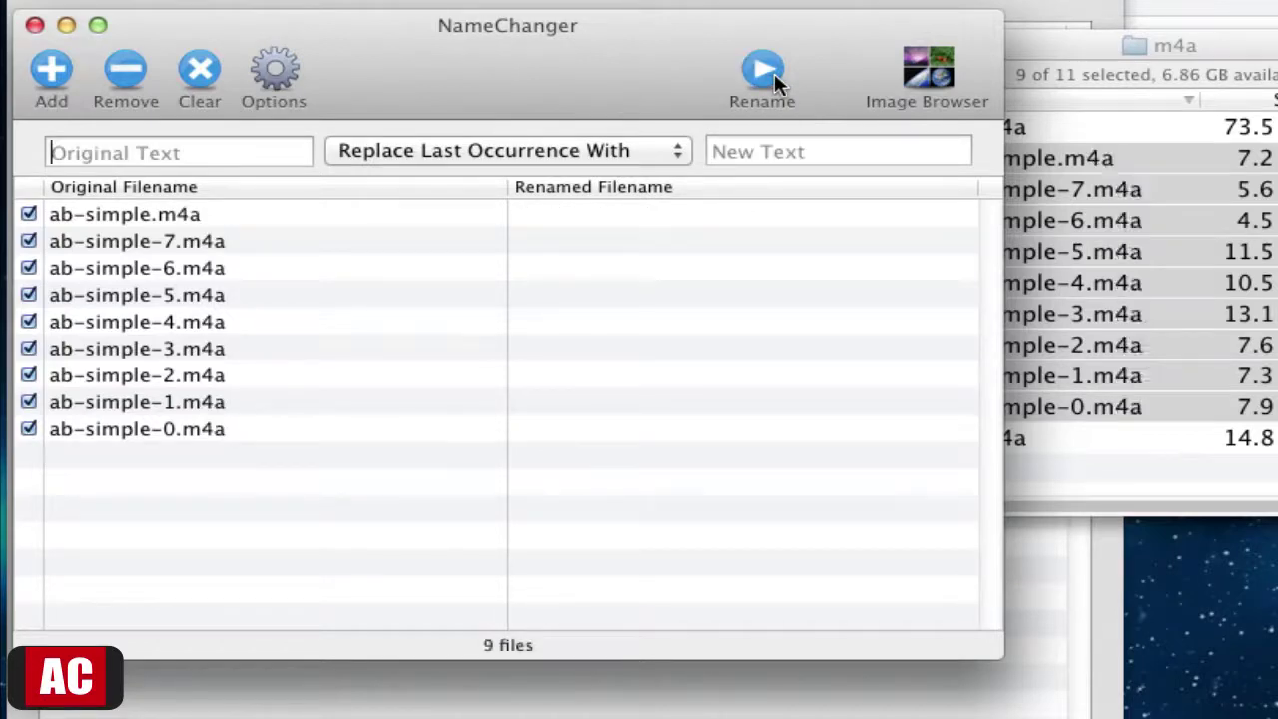
click(1071, 54)
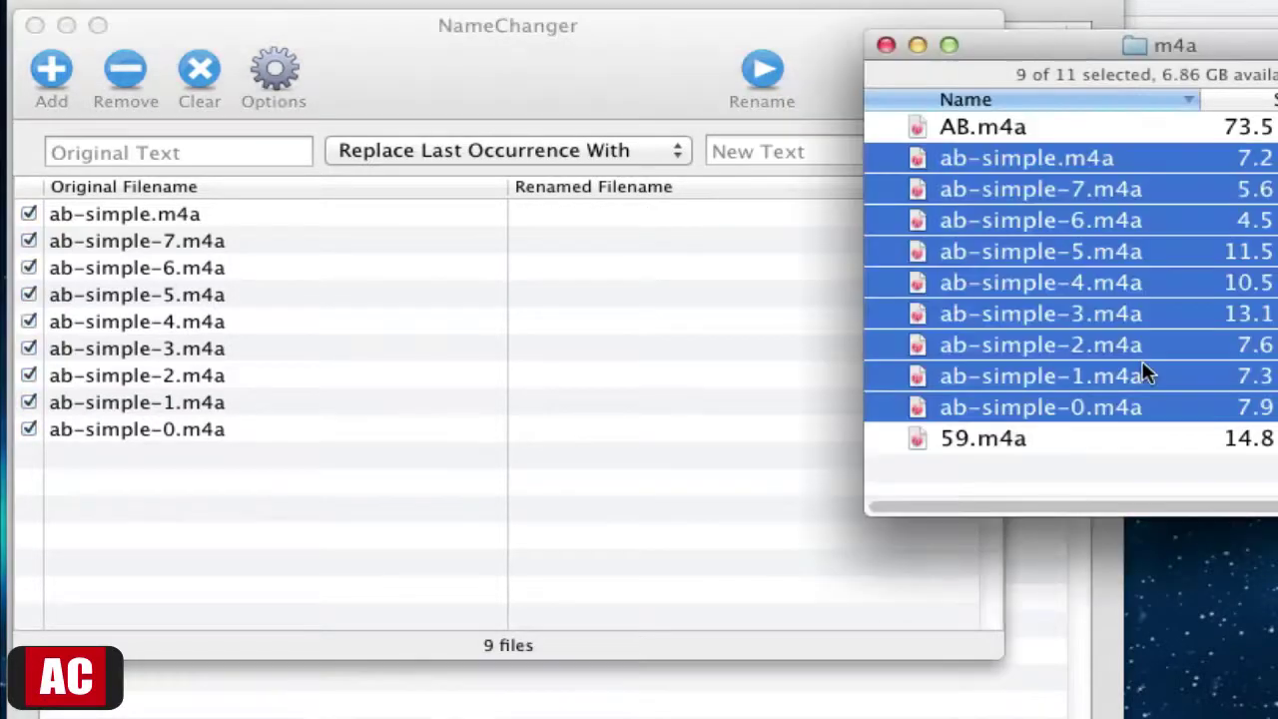
Clear NameChanger's file list and turn on Hide Extensions in its options
click(205, 122)
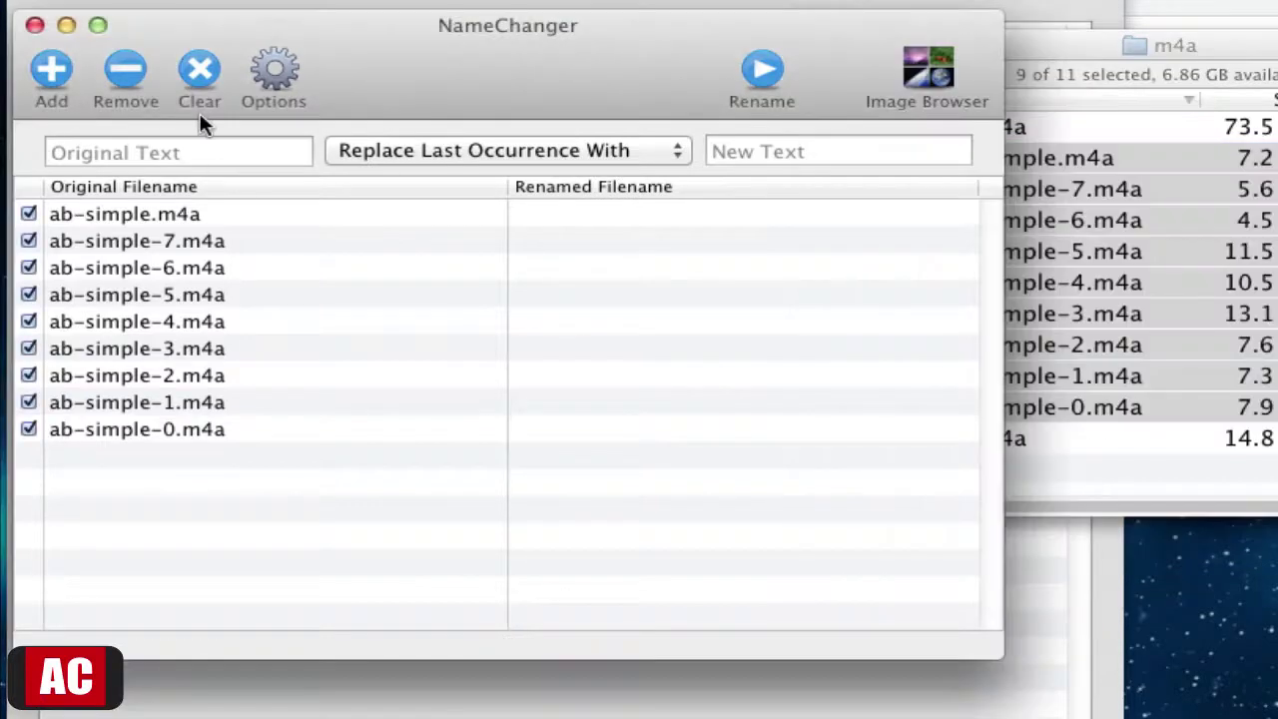
click(202, 97)
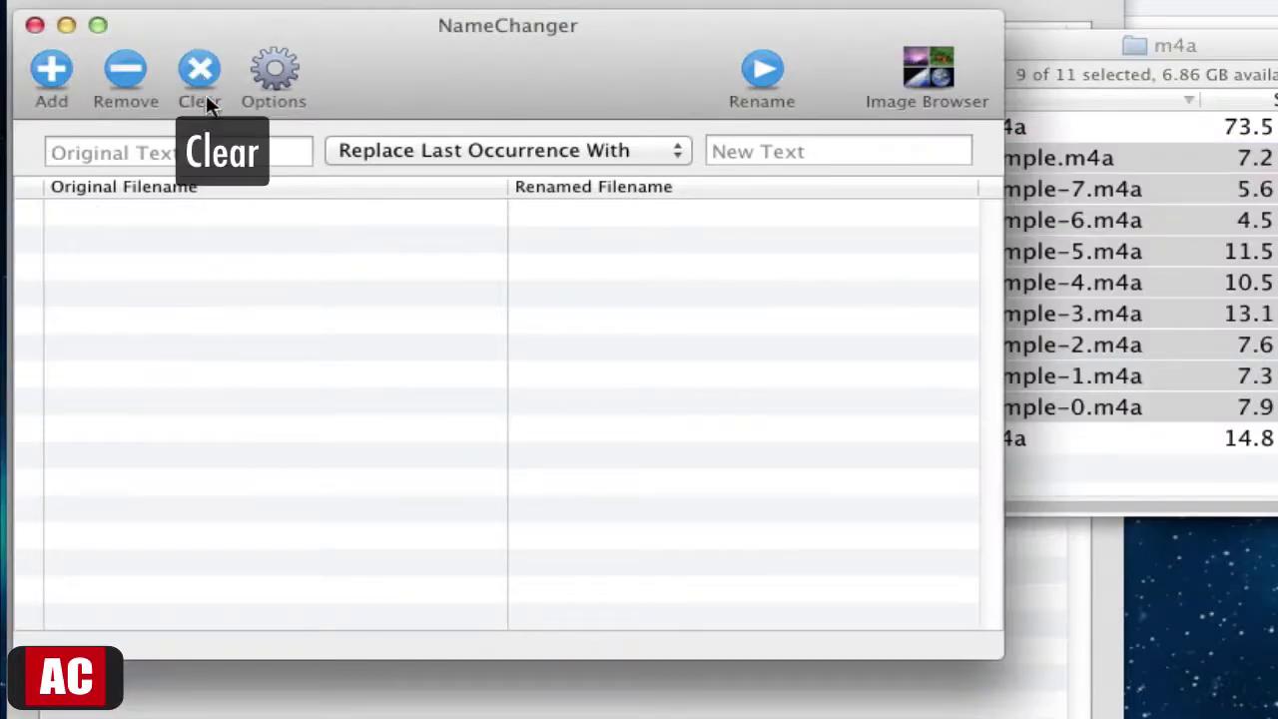
click(295, 85)
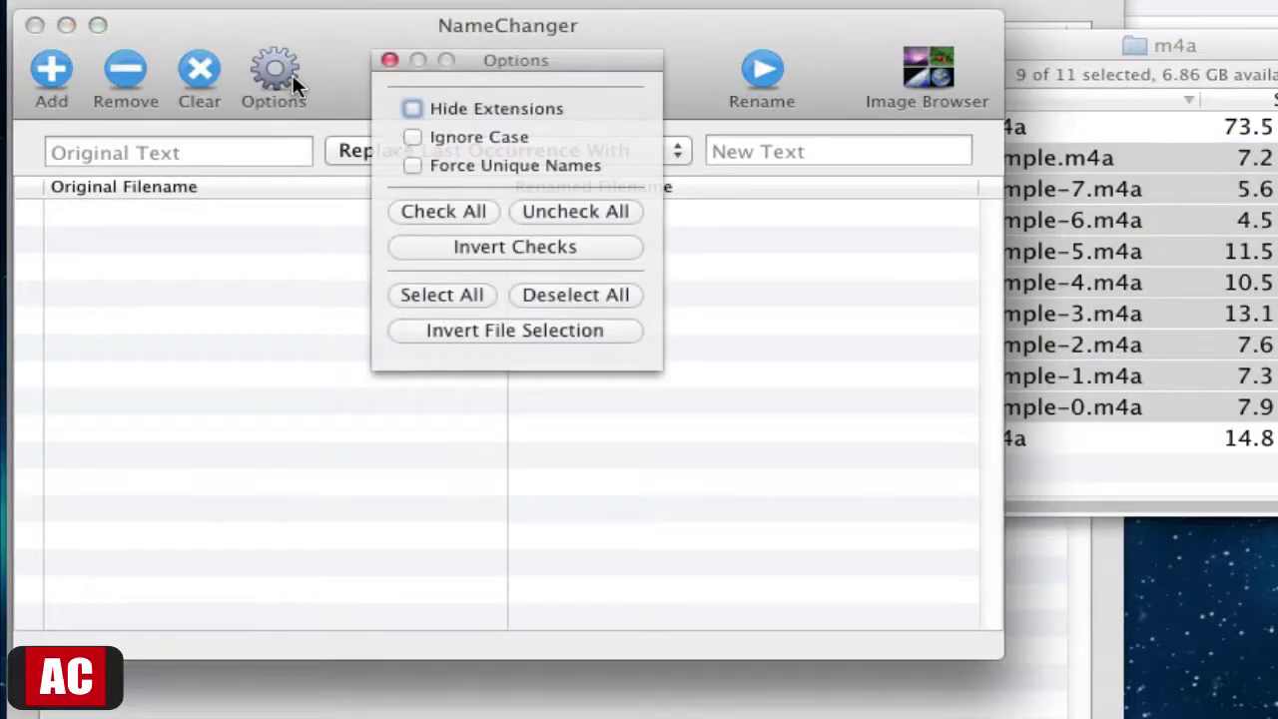
click(413, 109)
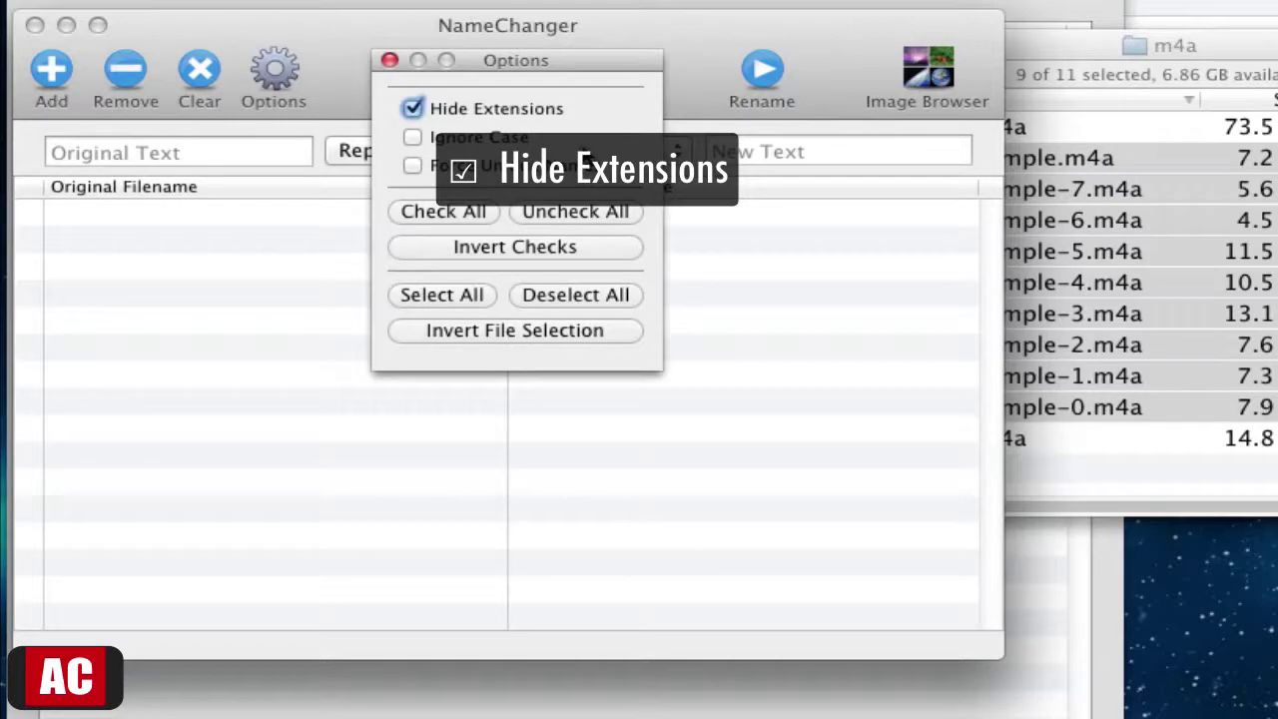
click(393, 57)
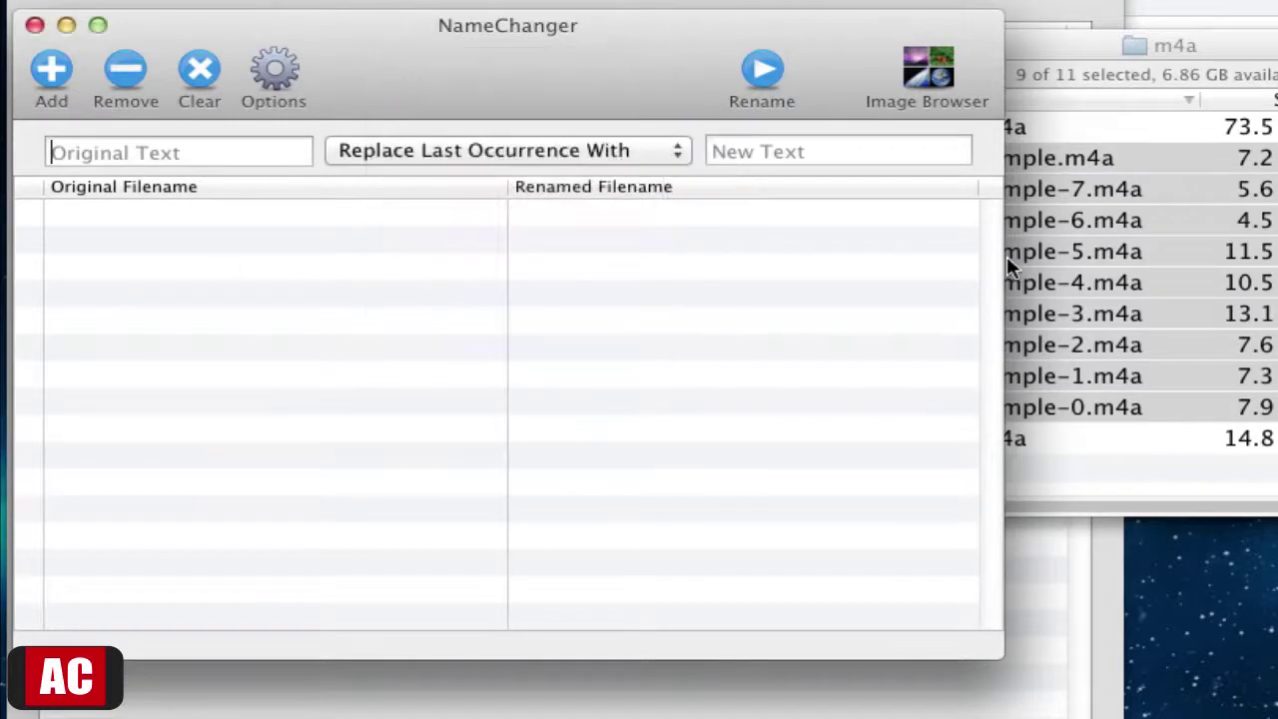
Add the selected ab-simple M4A files from the m4a folder to NameChanger's emptied list
click(1085, 56)
drag(1055, 280, 566, 407)
click(426, 81)
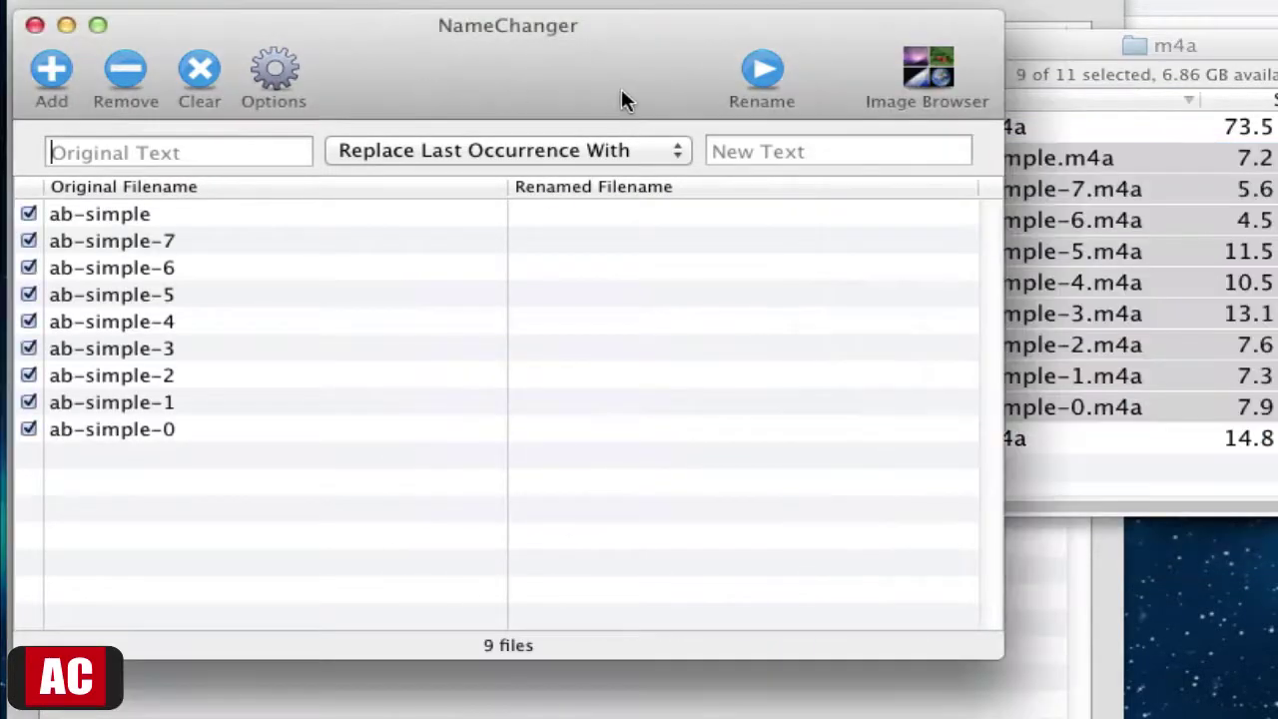
Set up a Sequence rename arranged by file date, named Chapter, that replaces the entire filename
click(600, 152)
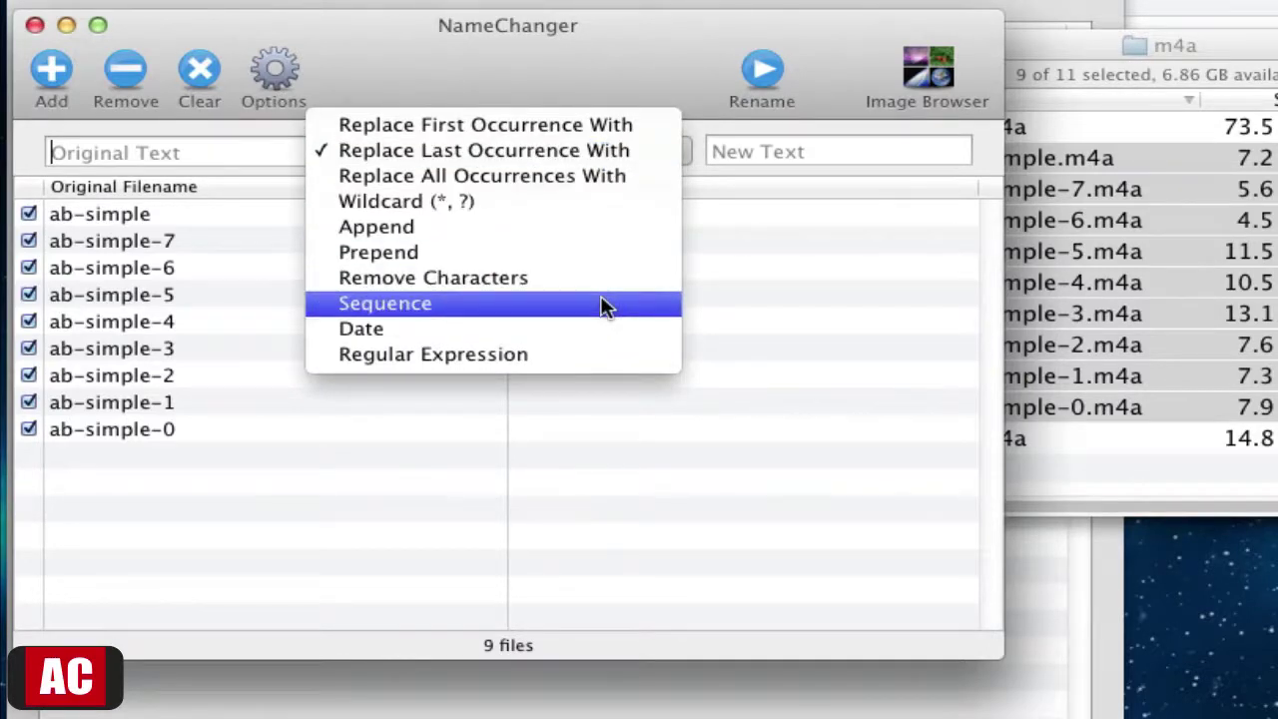
click(600, 304)
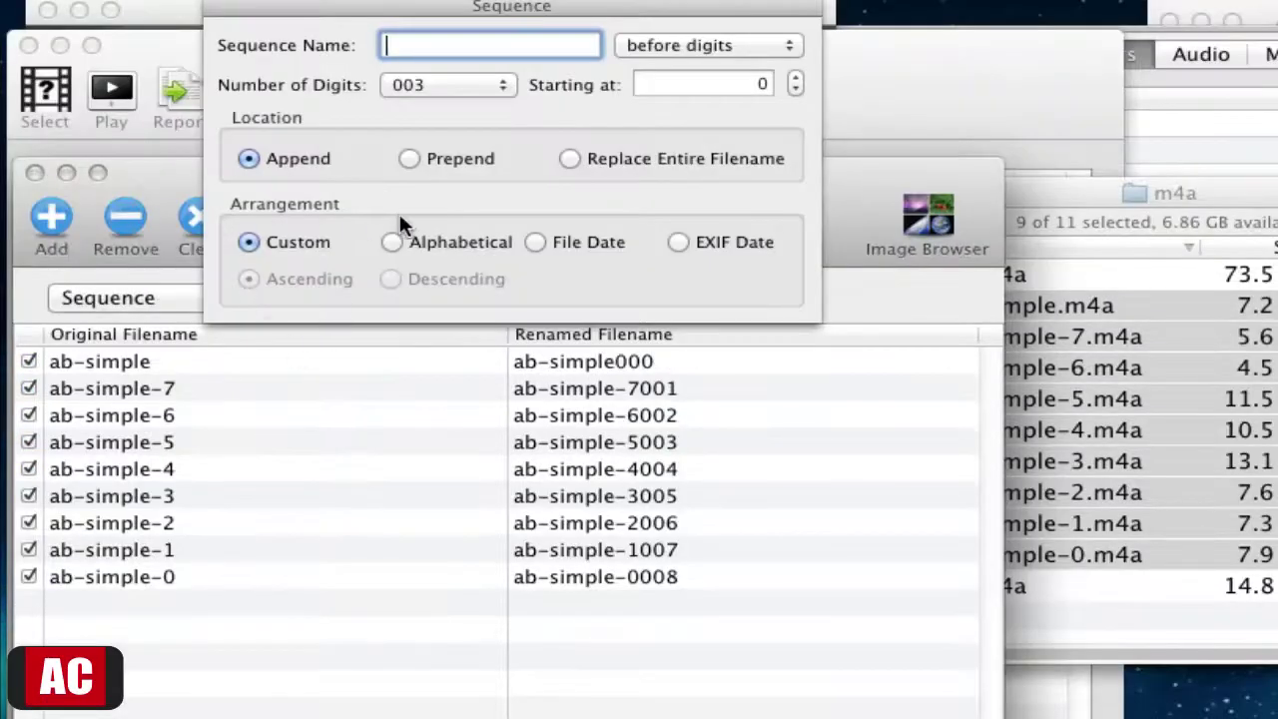
click(539, 243)
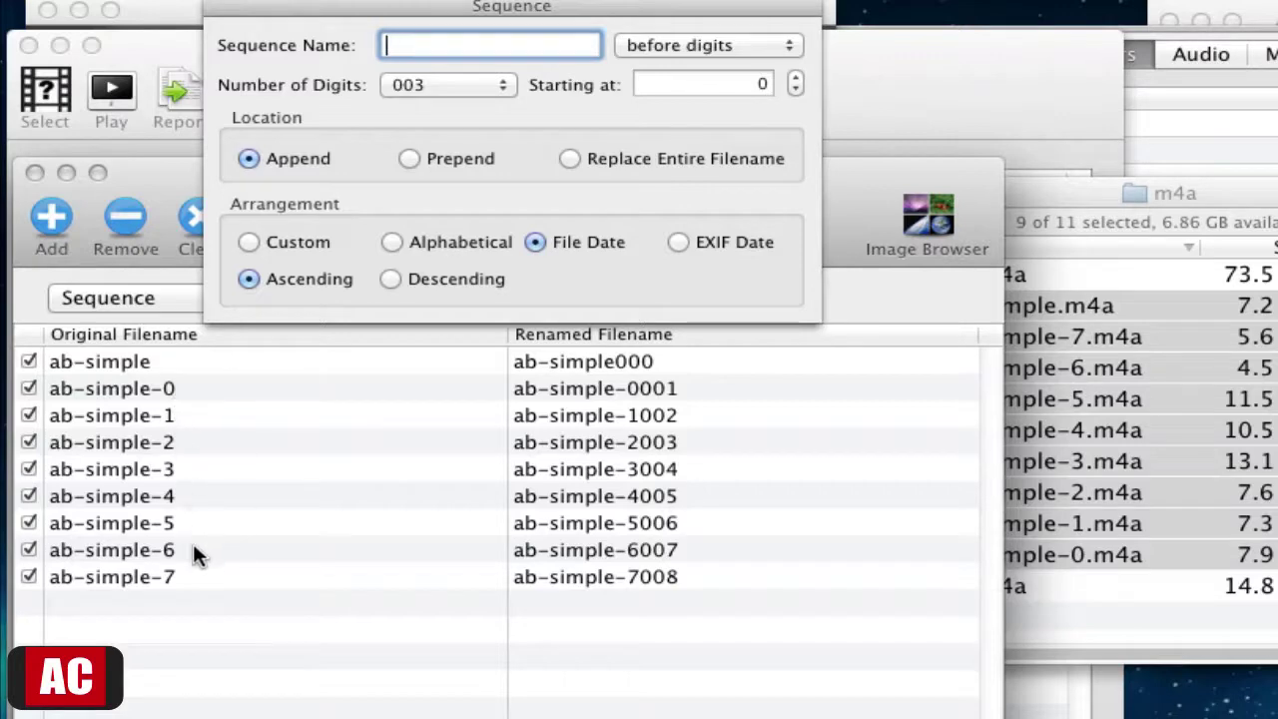
text(Ch)
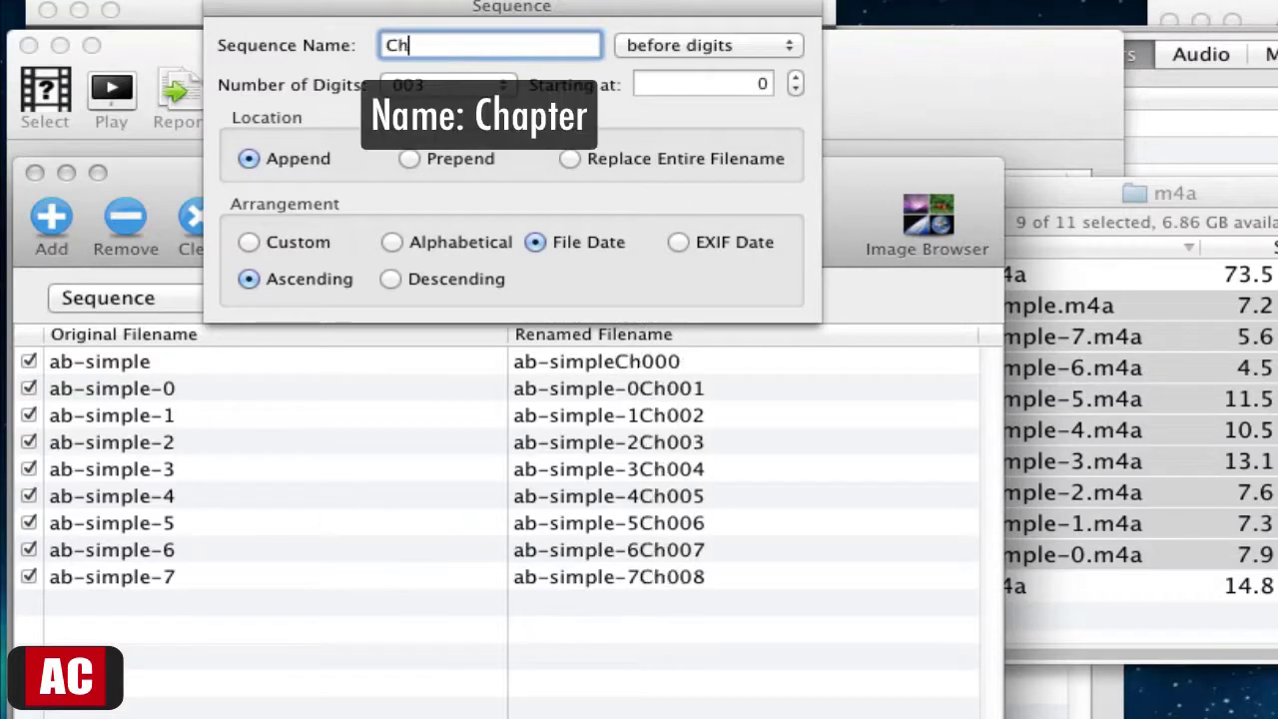
text(apter)
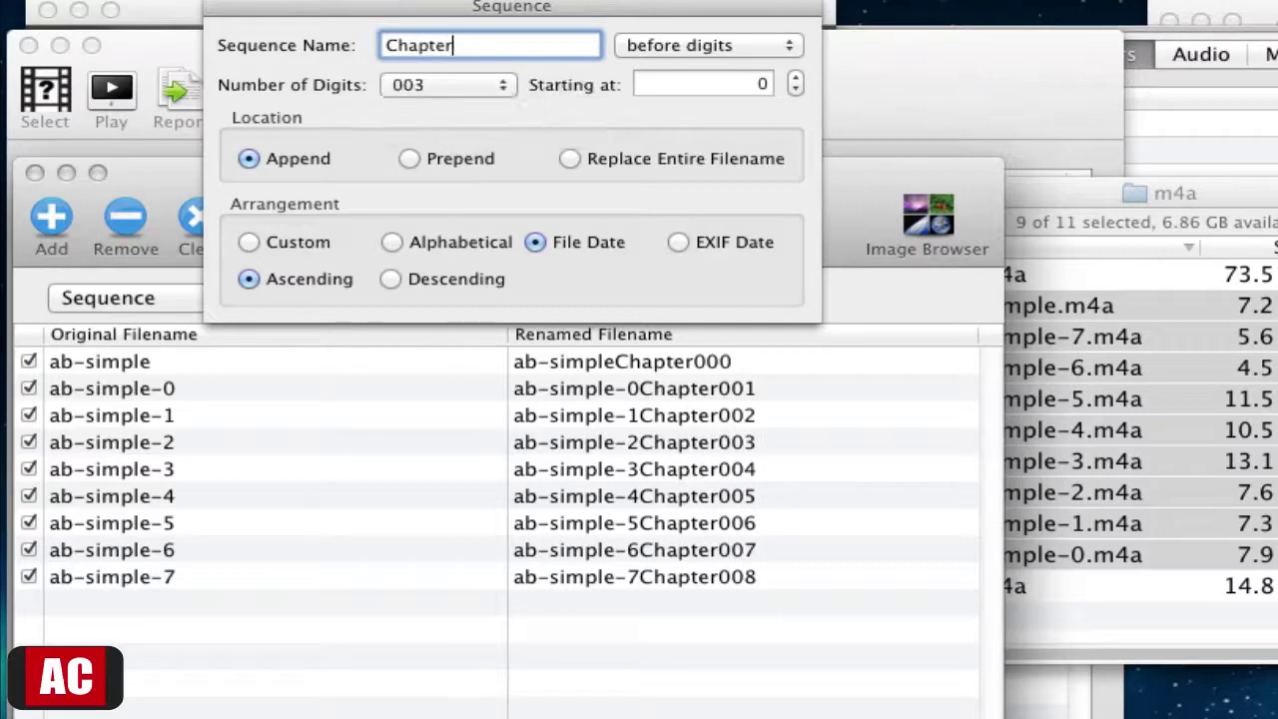
click(571, 157)
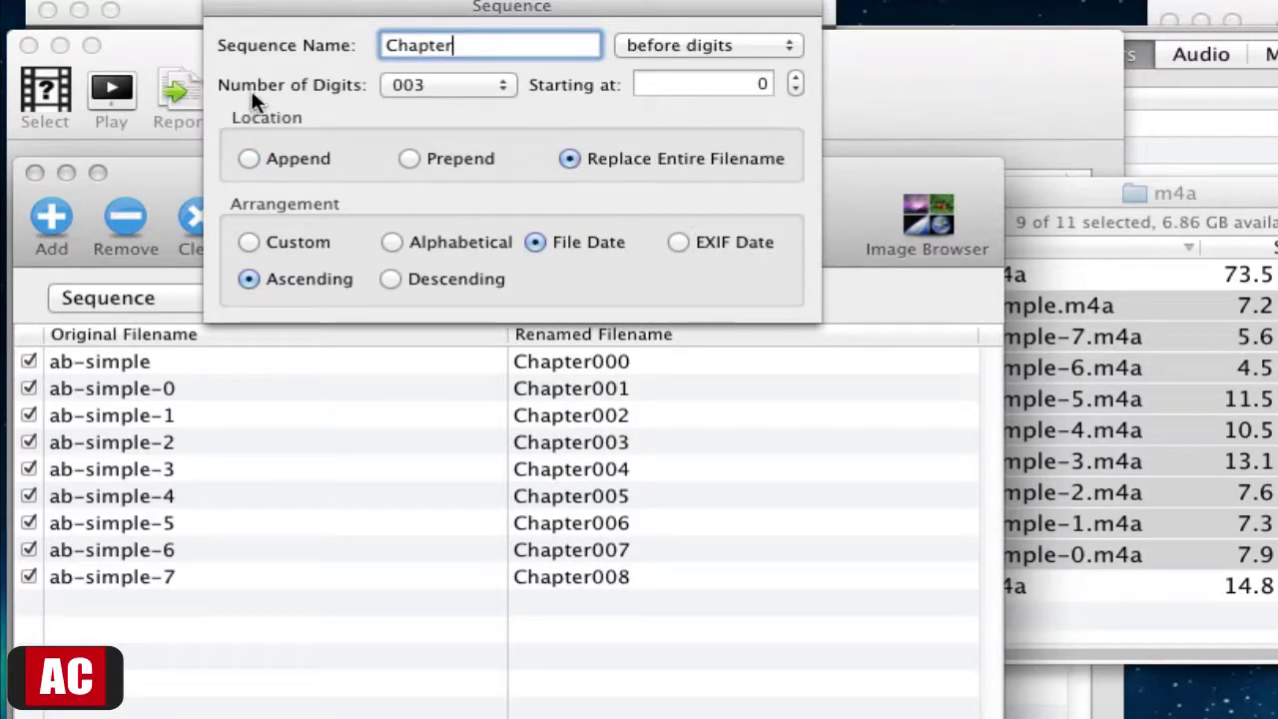
Set the sequence to one digit starting at 1, with a space after the name Chapter
click(469, 84)
click(487, 42)
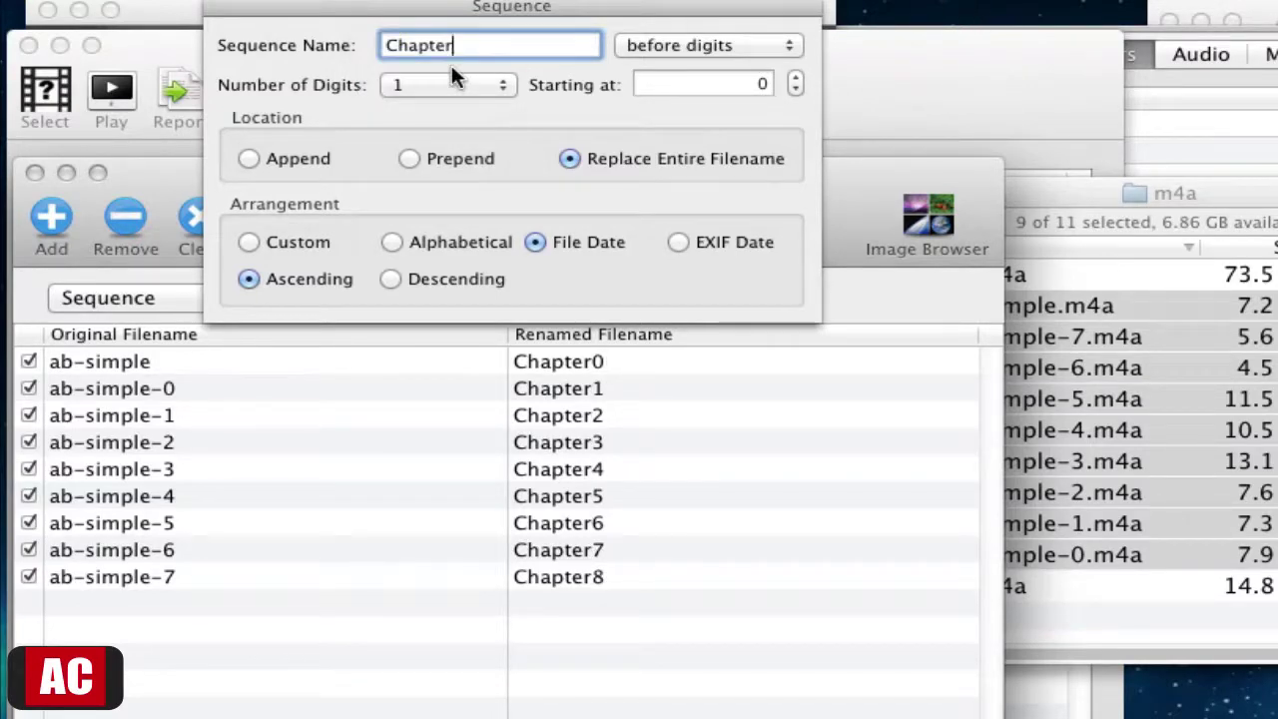
click(796, 79)
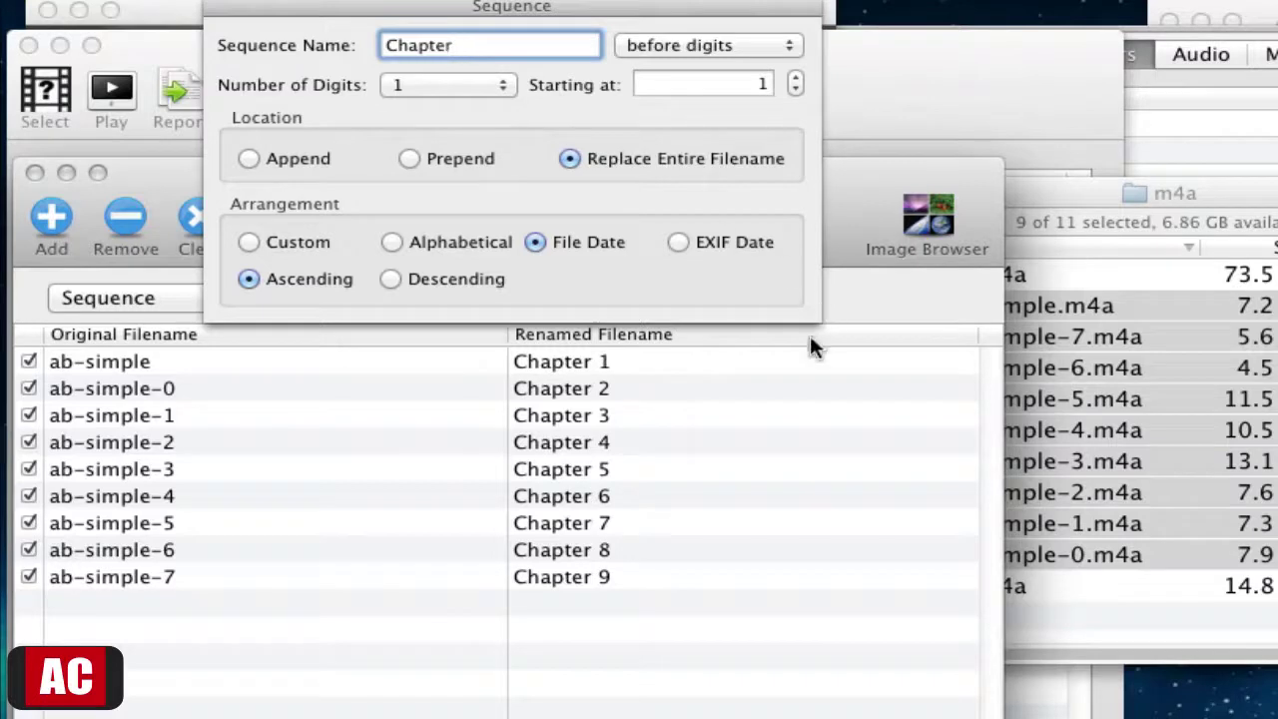
Apply the Chapter sequence names to the listed files and bring the m4a folder forward to check them
drag(511, 6, 388, 6)
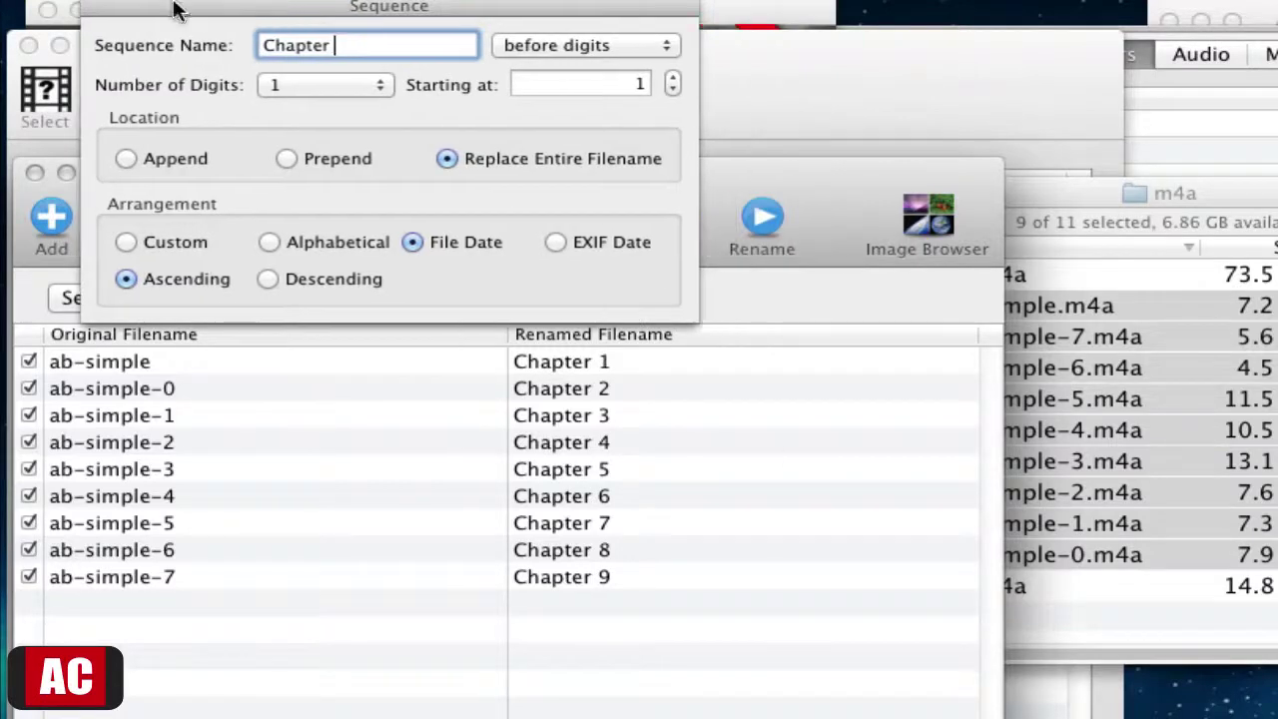
click(770, 214)
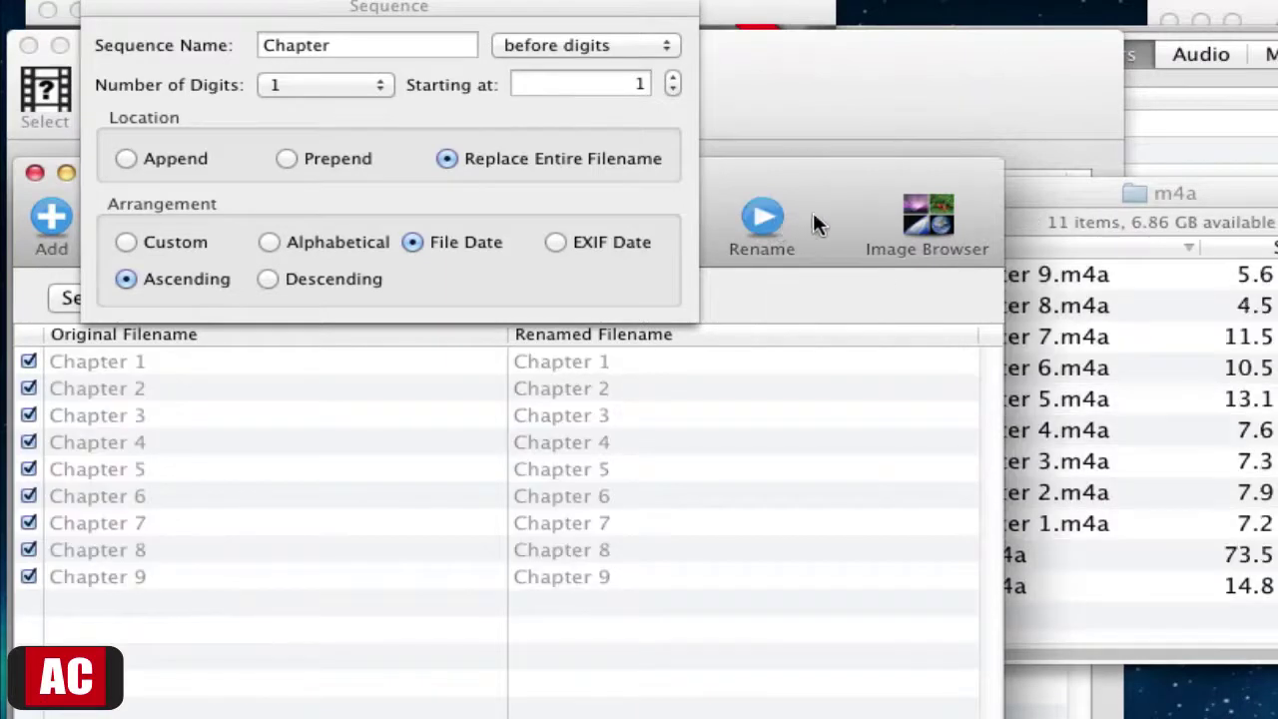
click(1047, 184)
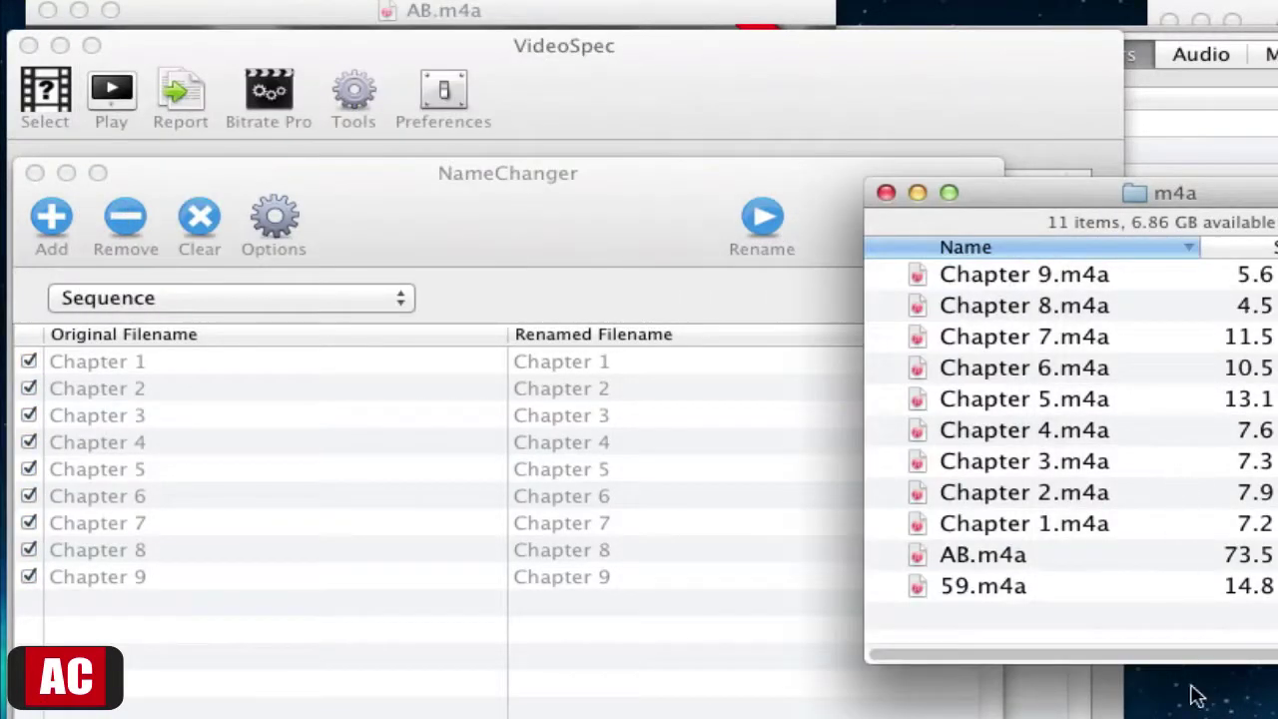